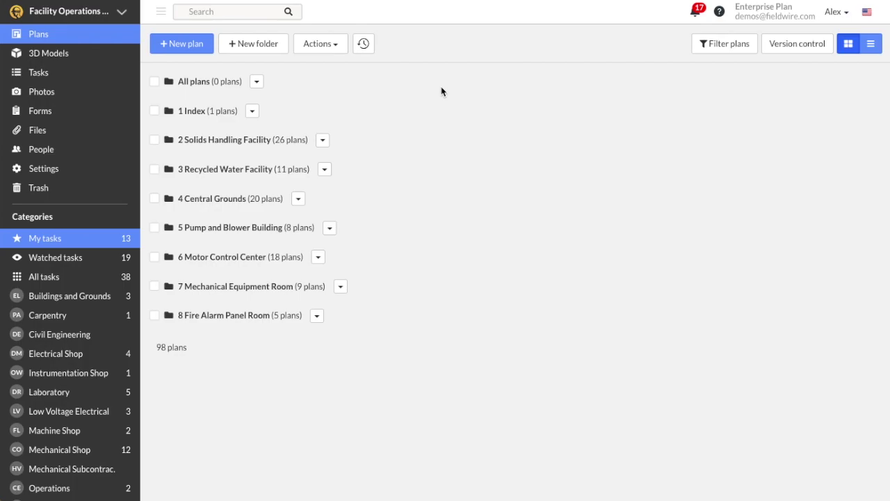
Expand the 7 Mechanical Equipment Room folder and select all nine of its Steam Boiler plans
click(237, 291)
scroll(278, 299, down, 1)
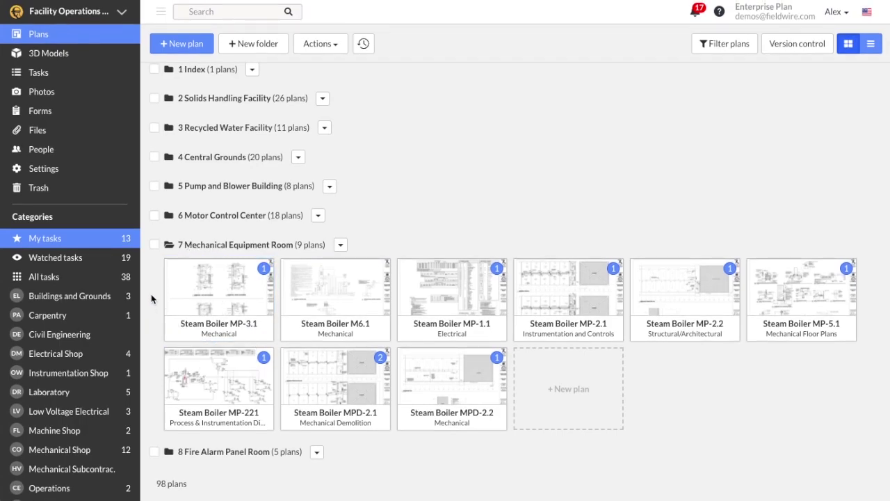
click(154, 245)
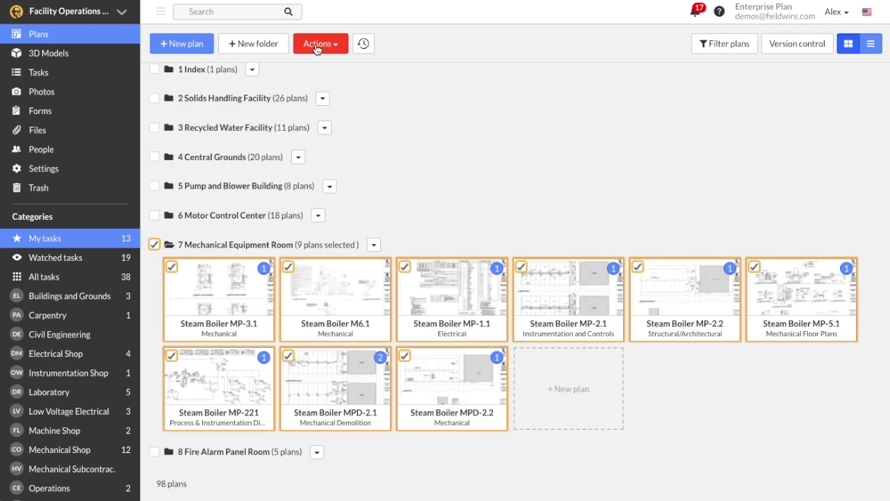
Review the nine plans' sheet numbers and descriptions in Batch edit, then save
click(316, 45)
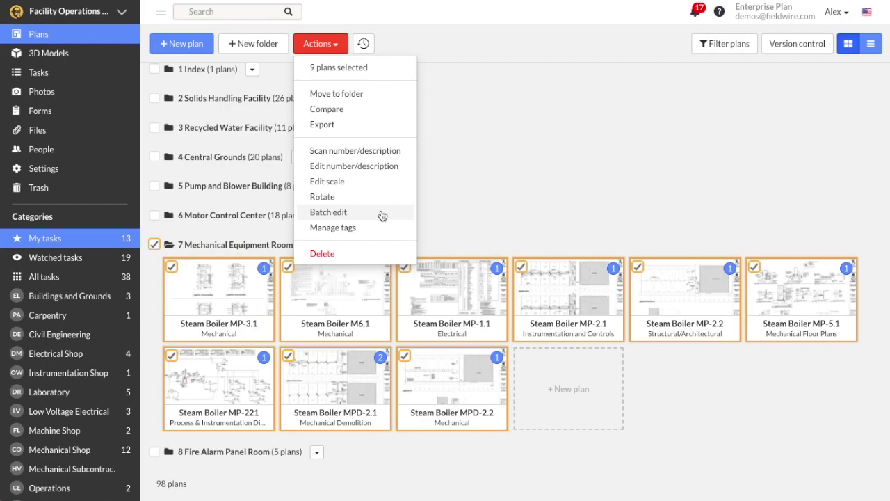
click(328, 212)
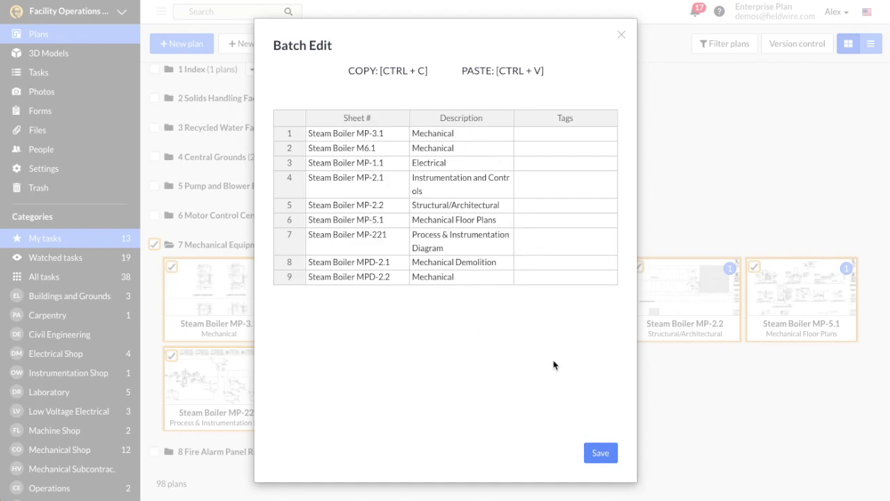
click(596, 454)
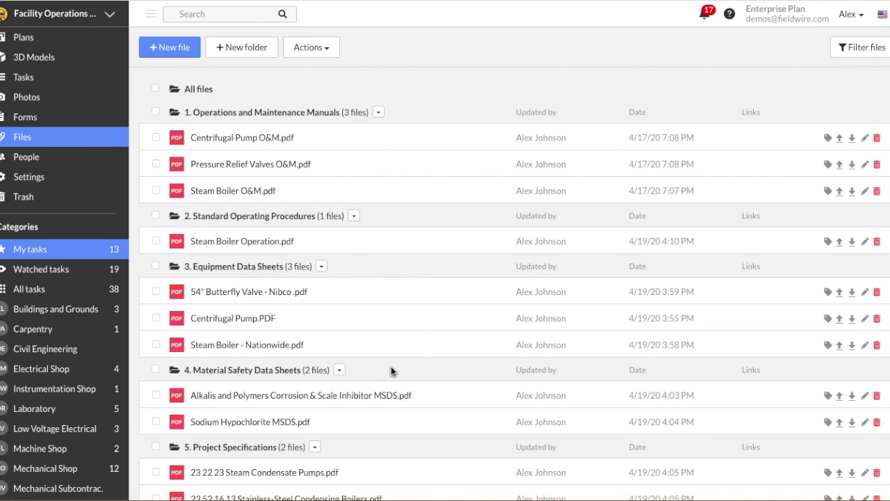
Scroll through the project's O&M files, from manuals to equipment data sheets
scroll(384, 452, down, 3)
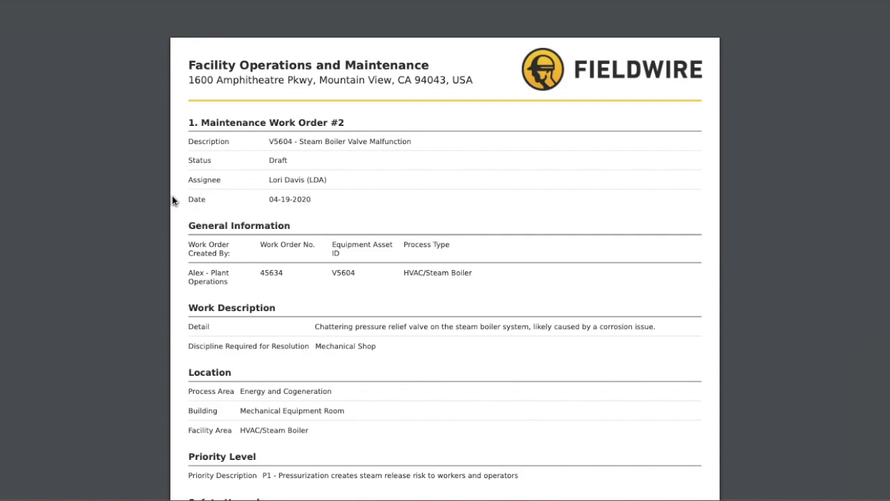
Scroll through the Maintenance Work Order #2 report's hazards, documentation and signature sections
scroll(172, 195, down, 2)
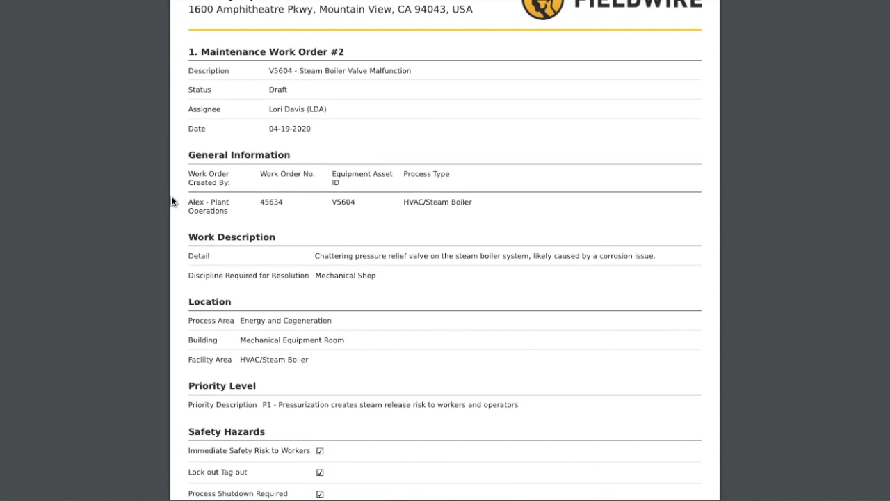
scroll(172, 197, down, 2)
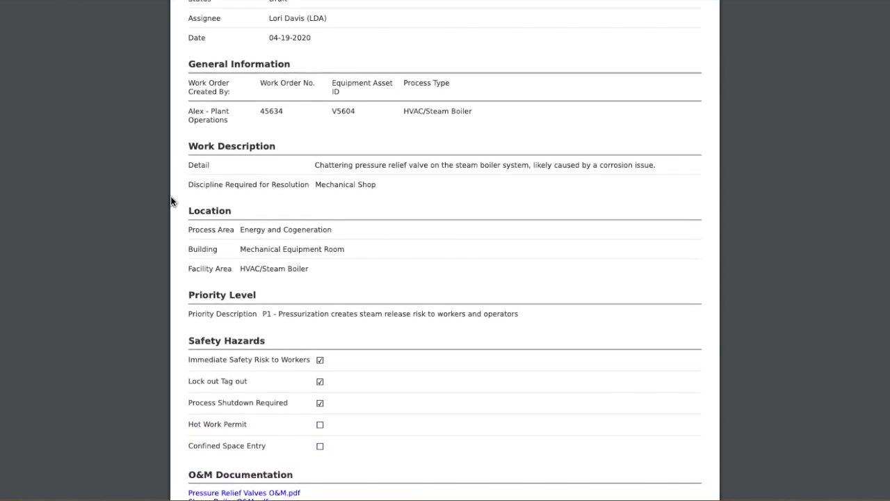
scroll(172, 202, down, 2)
scroll(171, 202, down, 2)
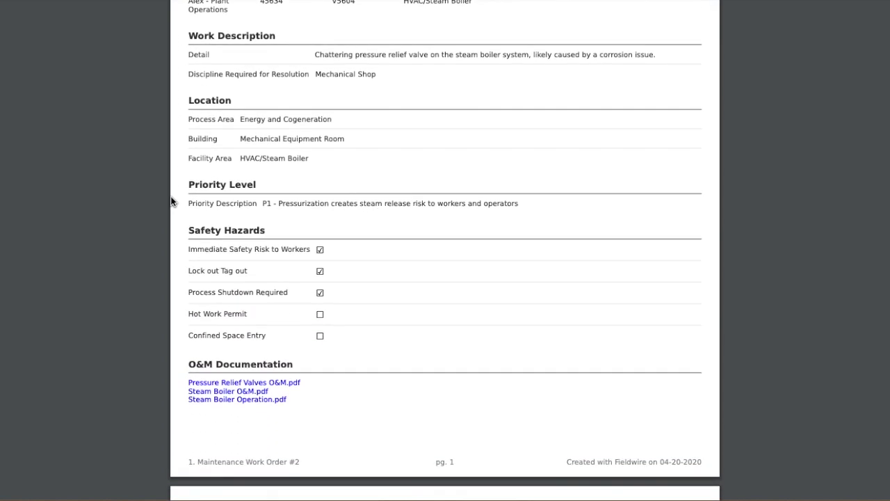
scroll(172, 202, down, 2)
scroll(172, 202, down, 2)
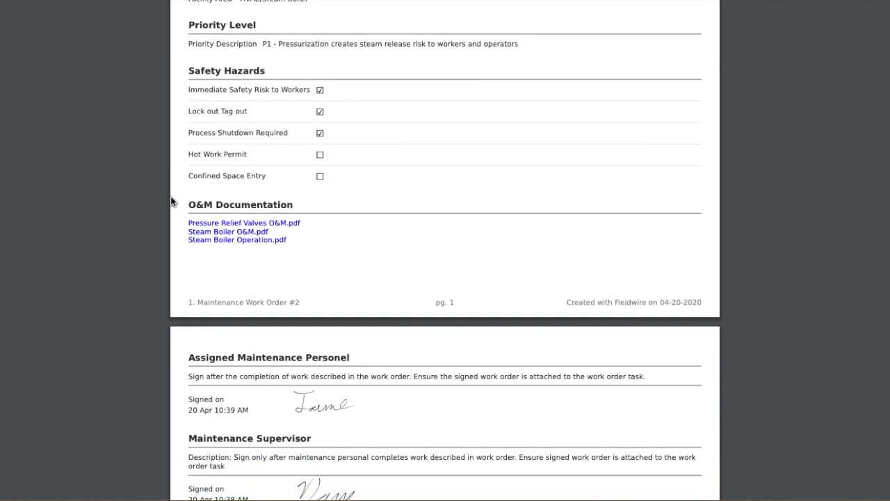
scroll(172, 202, up, 2)
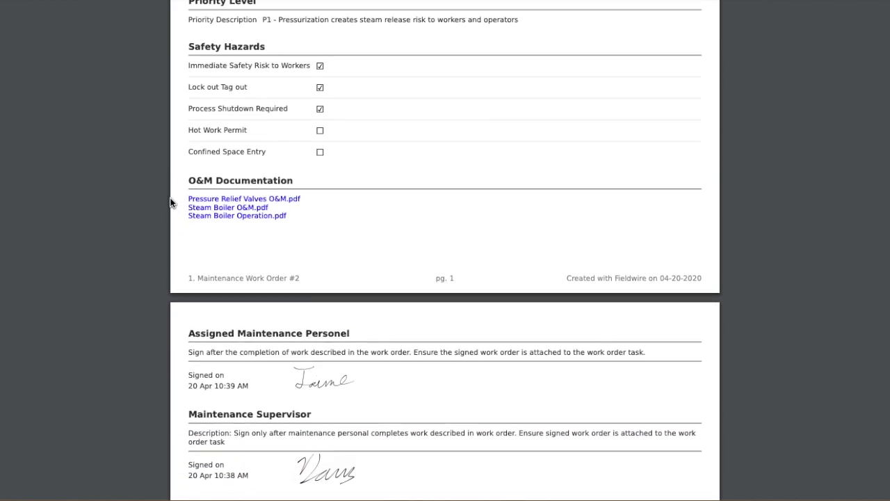
scroll(172, 202, up, 2)
scroll(172, 201, up, 1)
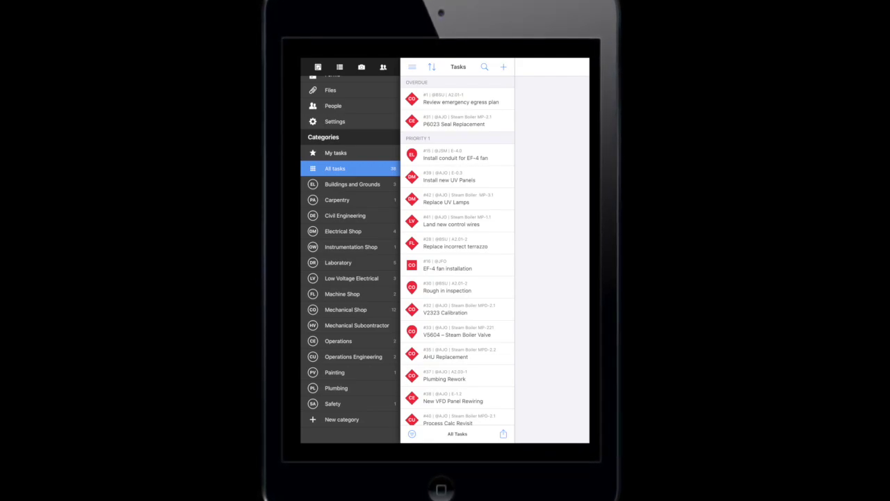
Filter tasks by each trade, Operations through Machine Shop, ending on the empty My tasks list
click(338, 341)
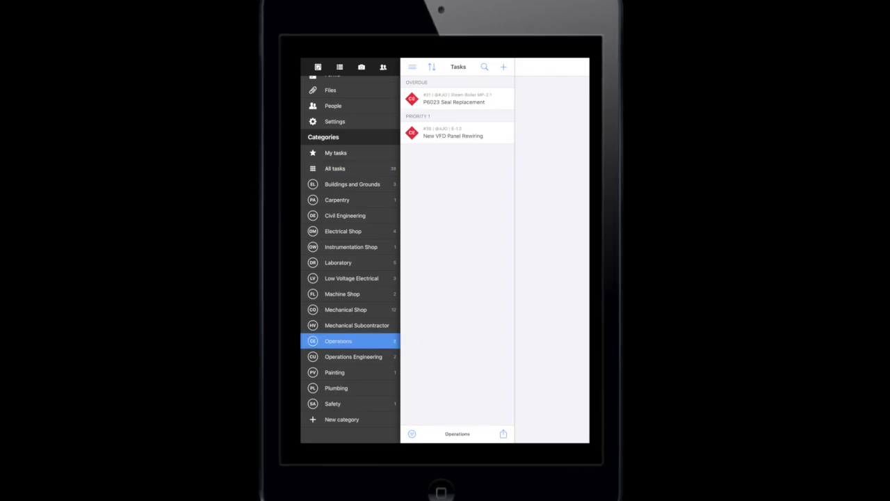
click(354, 356)
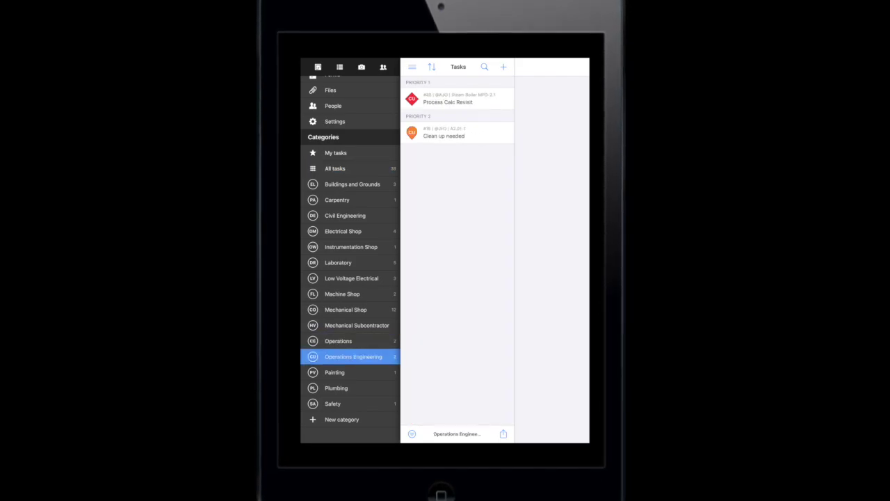
click(357, 325)
click(352, 278)
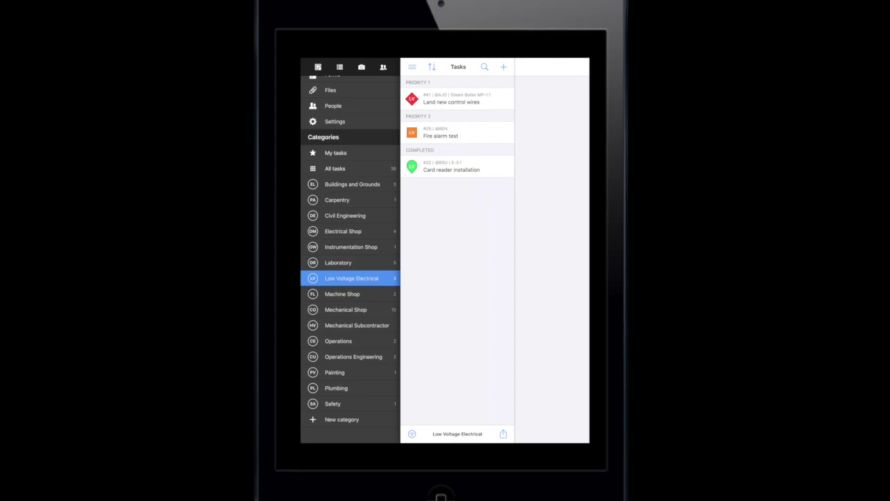
click(351, 247)
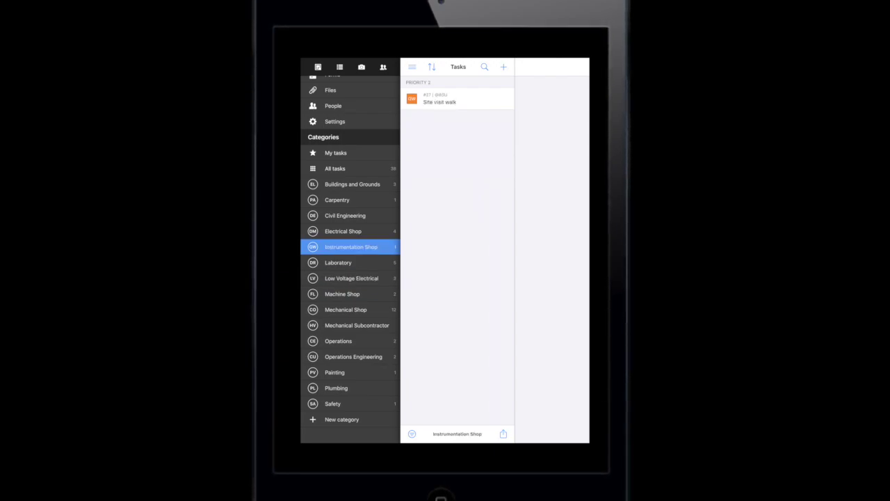
click(351, 262)
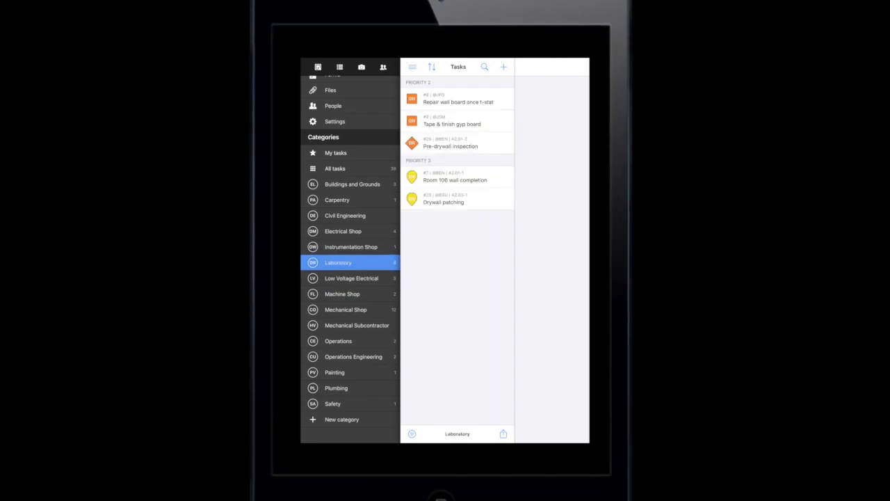
click(342, 293)
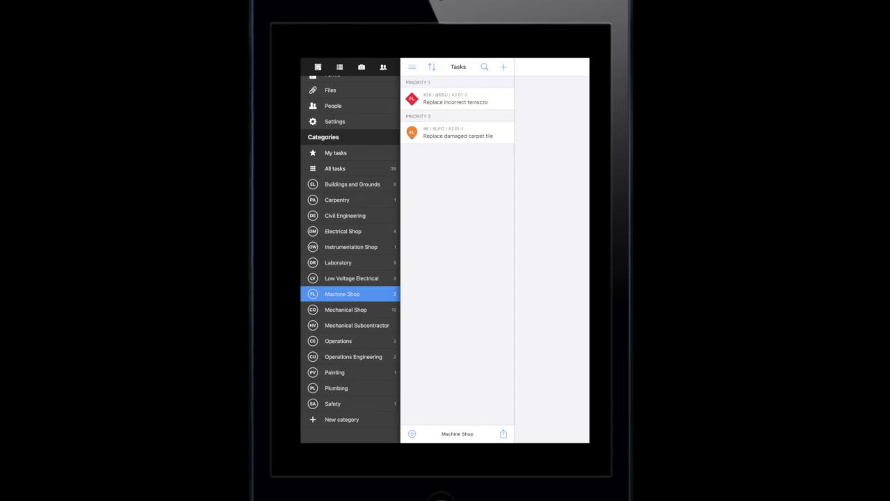
click(335, 152)
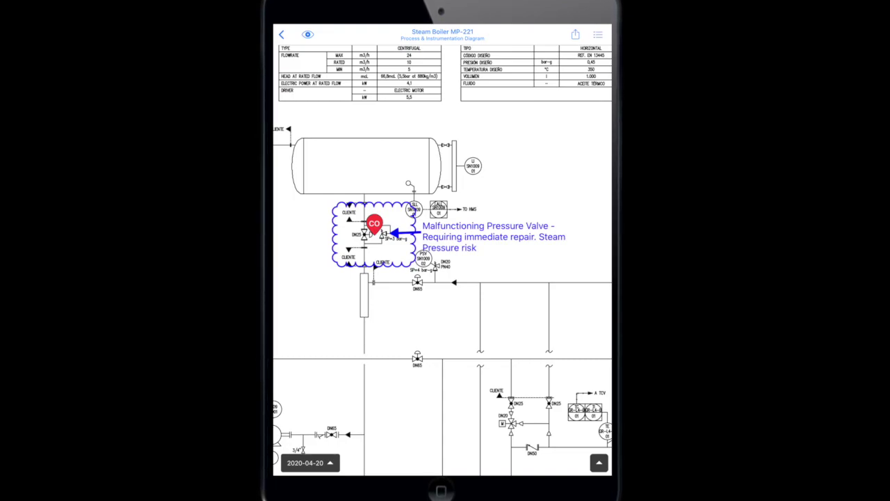
Open task #33, pinned at the malfunctioning valve on the Steam Boiler MP-221 diagram
click(374, 223)
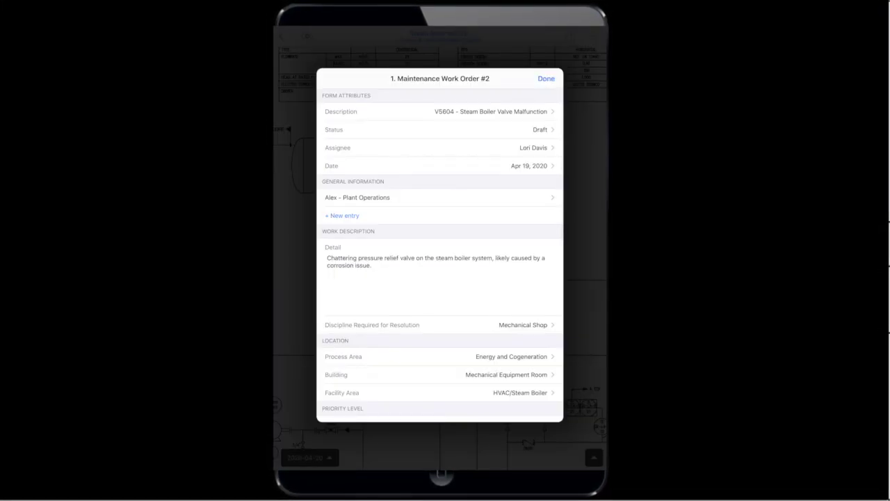
Scroll through the work order's fields and check its assignee without making changes
scroll(440, 243, down, 1)
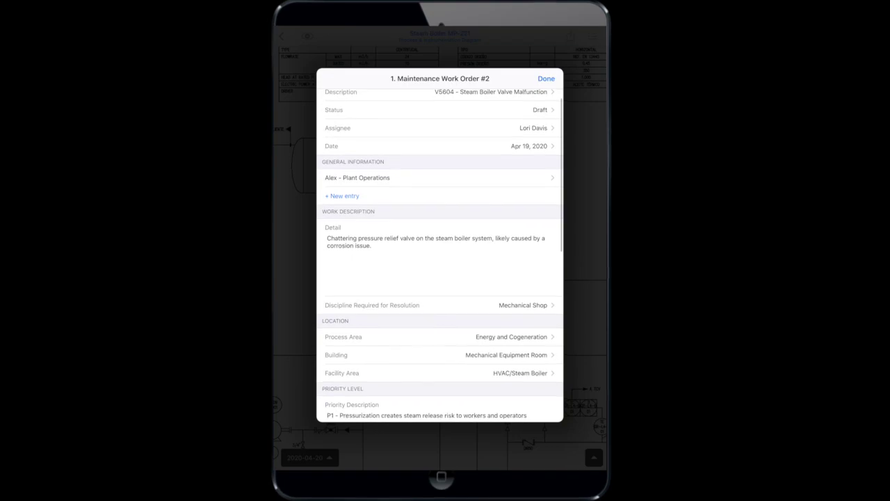
scroll(440, 243, down, 1)
scroll(439, 244, down, 1)
scroll(440, 244, down, 1)
scroll(440, 243, down, 1)
scroll(440, 243, down, 2)
scroll(440, 243, down, 2)
scroll(440, 244, down, 1)
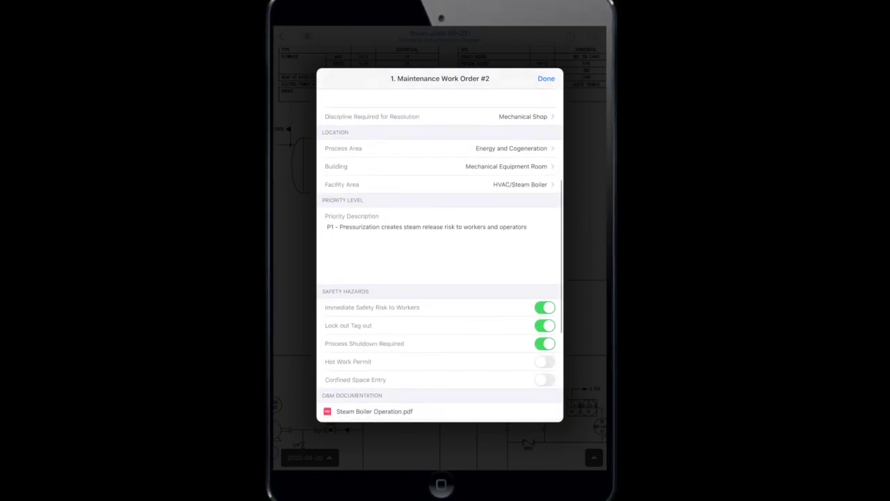
scroll(440, 243, down, 1)
scroll(439, 244, up, 1)
scroll(439, 243, up, 1)
scroll(439, 243, up, 2)
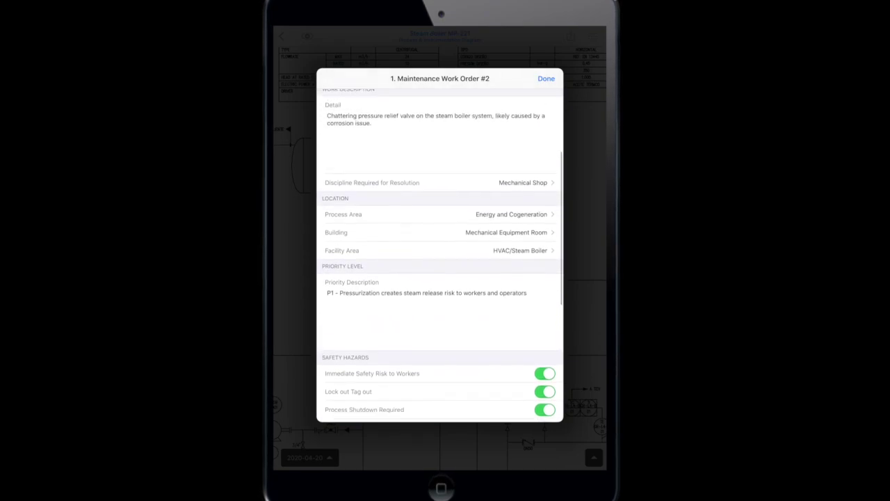
scroll(440, 244, up, 1)
scroll(440, 244, up, 1)
scroll(439, 244, up, 1)
scroll(439, 244, up, 1)
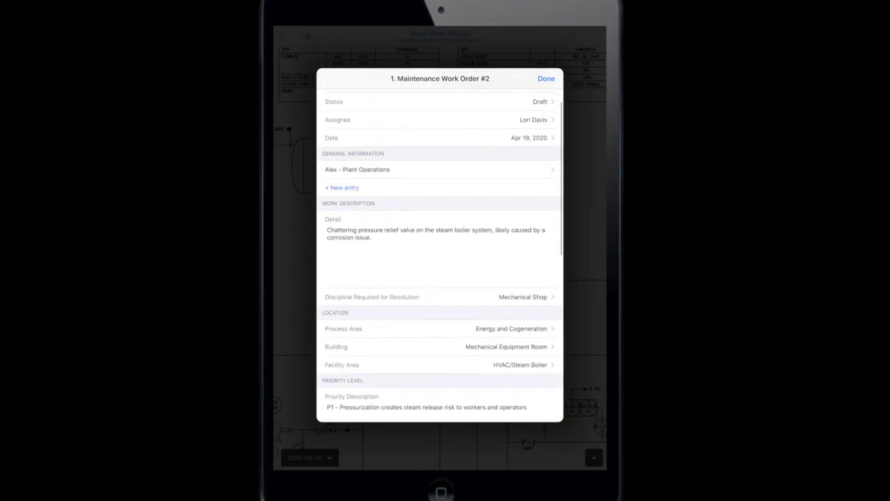
scroll(440, 243, up, 1)
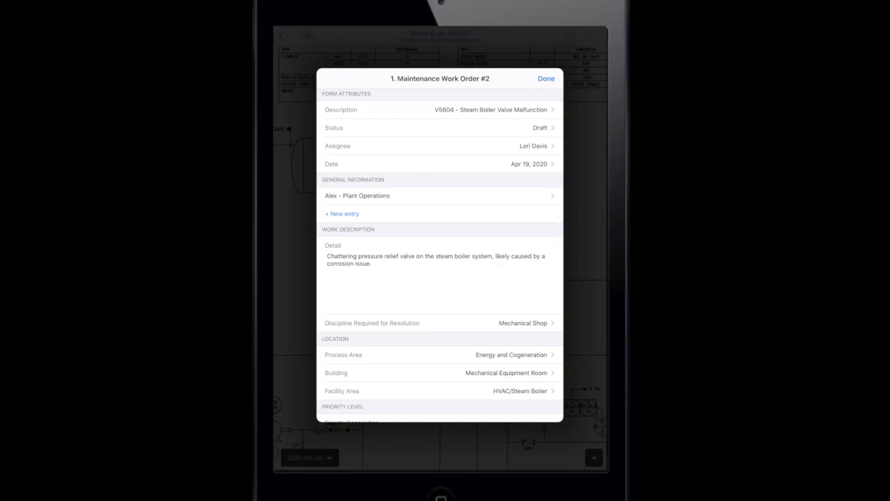
click(440, 146)
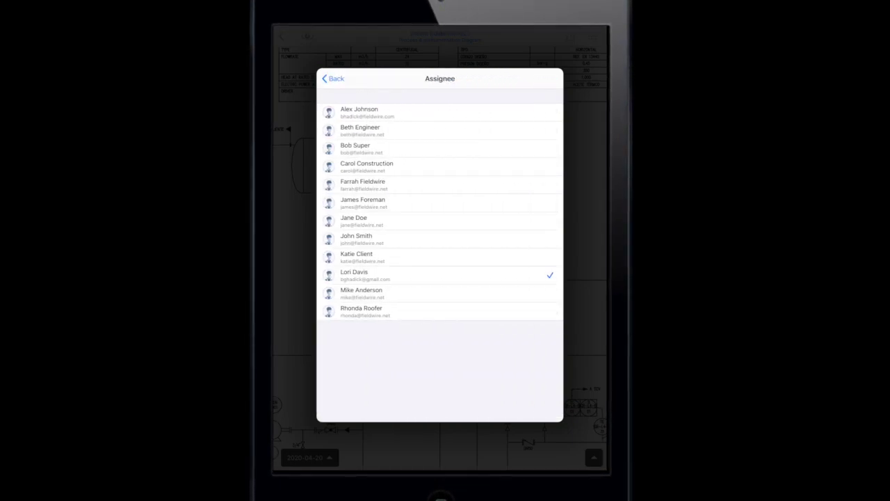
click(417, 275)
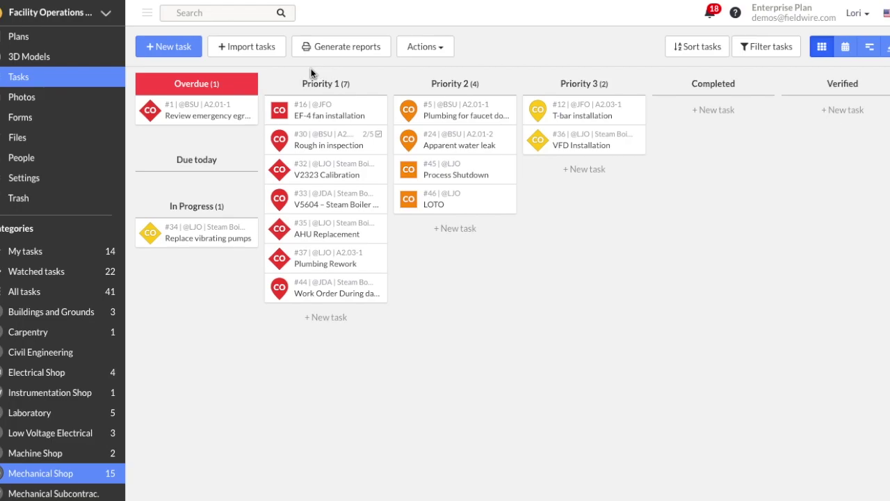
Open task #33 V5604 and its attached Maintenance Work Order #2 form
click(322, 203)
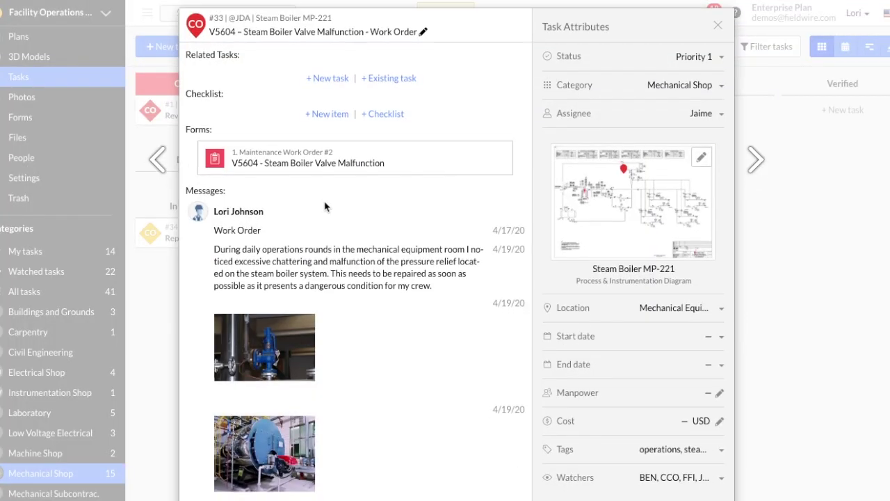
scroll(324, 207, down, 1)
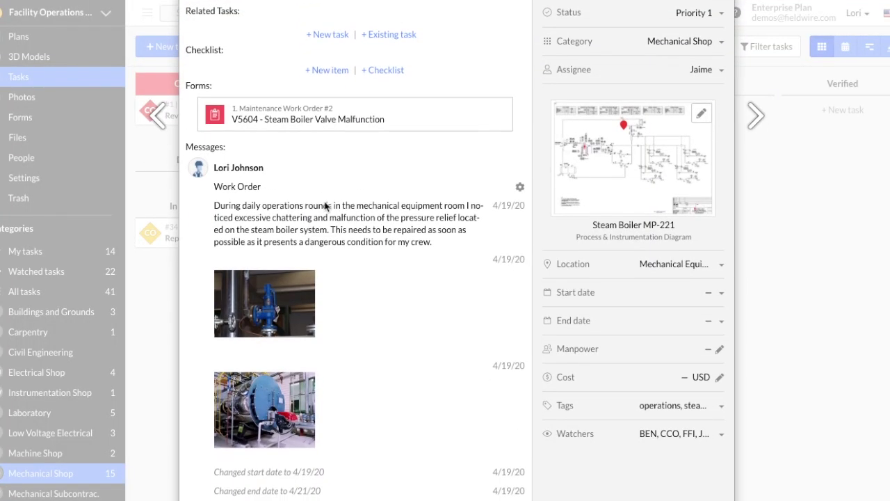
click(314, 116)
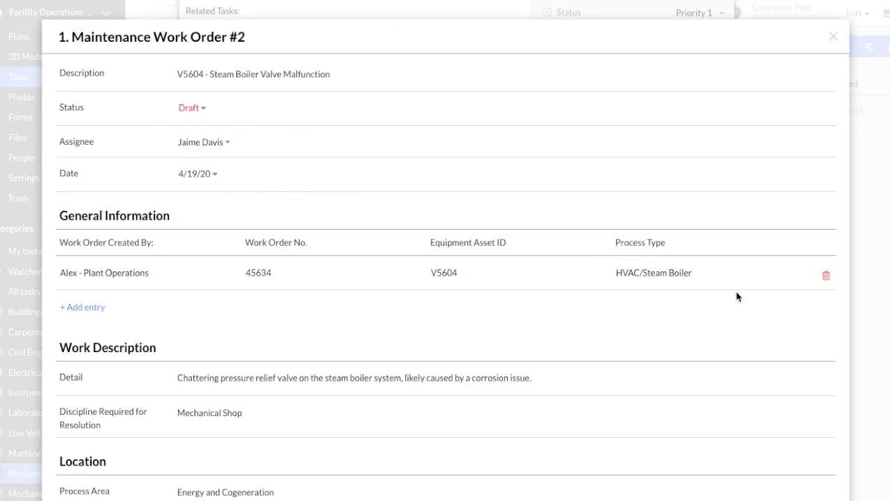
scroll(755, 300, down, 1)
scroll(755, 300, down, 1)
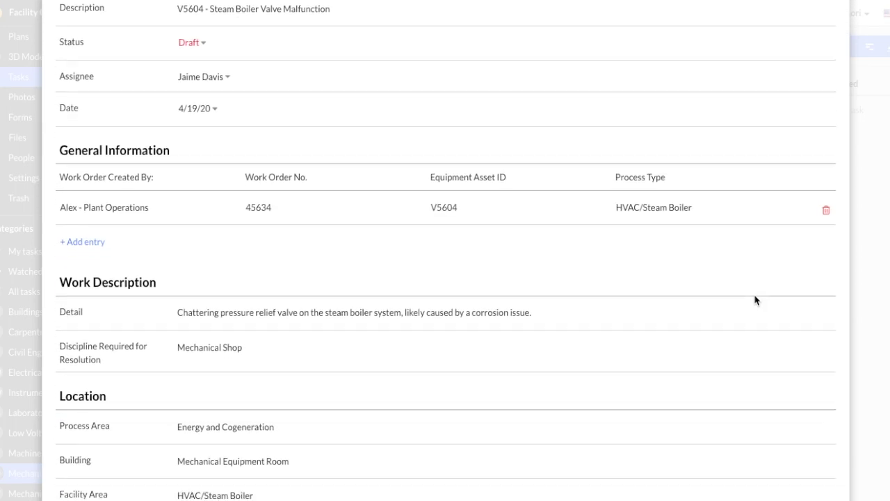
scroll(754, 299, down, 2)
scroll(750, 300, down, 1)
scroll(750, 299, down, 1)
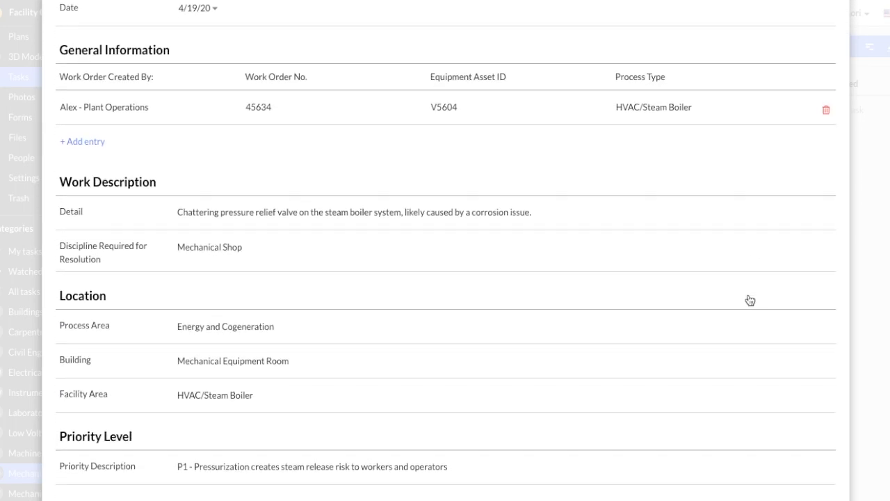
scroll(750, 300, down, 1)
scroll(750, 299, down, 2)
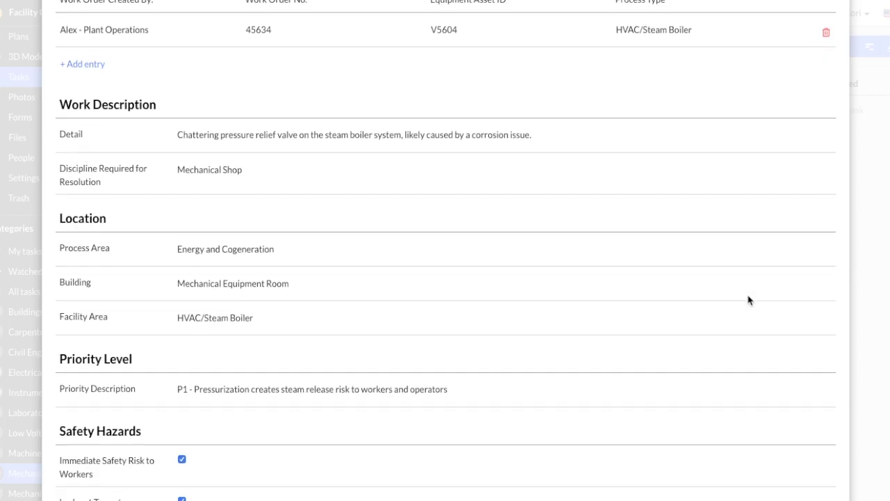
scroll(749, 299, down, 1)
scroll(747, 300, down, 2)
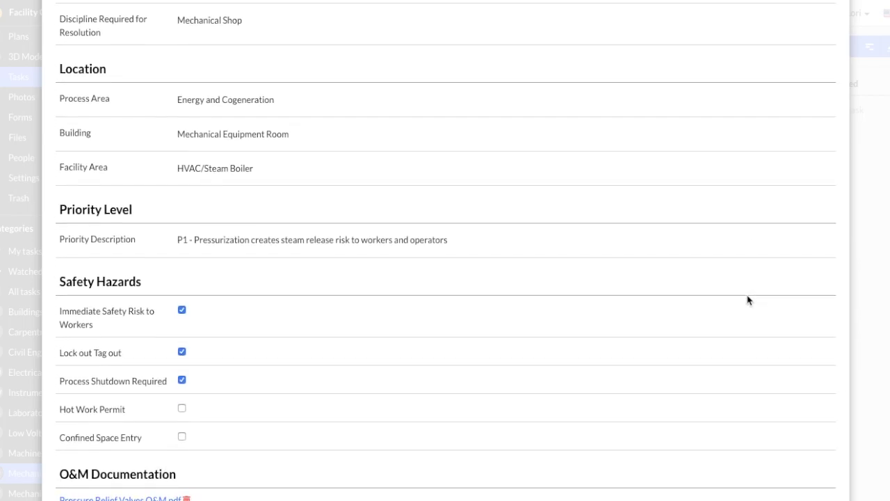
scroll(747, 300, down, 1)
scroll(746, 300, down, 1)
scroll(746, 301, down, 2)
scroll(744, 300, down, 1)
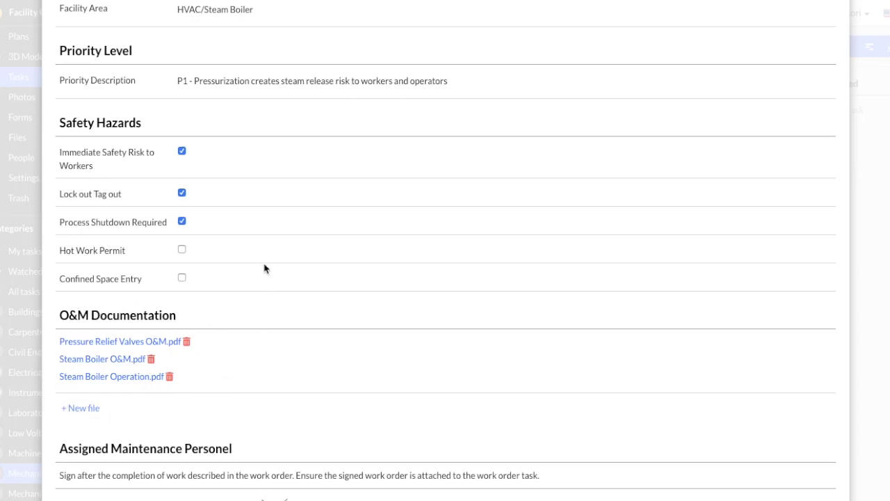
scroll(289, 275, up, 2)
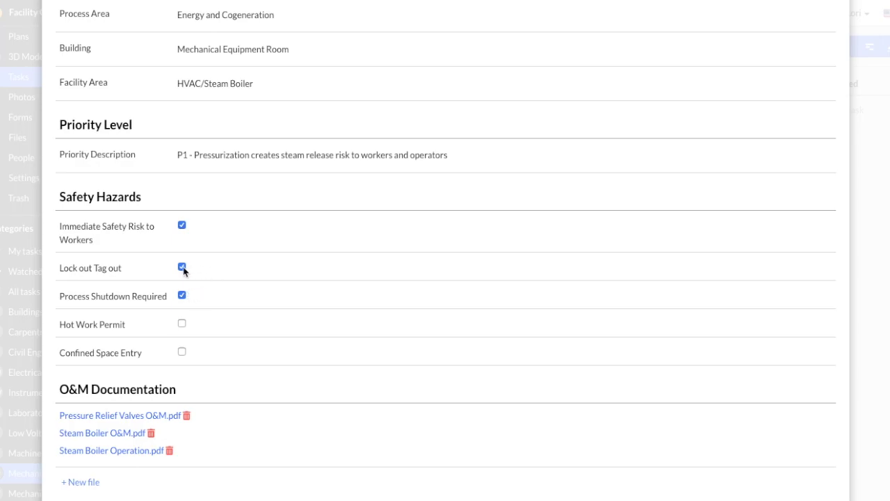
scroll(783, 298, up, 1)
scroll(782, 301, up, 5)
scroll(765, 301, up, 3)
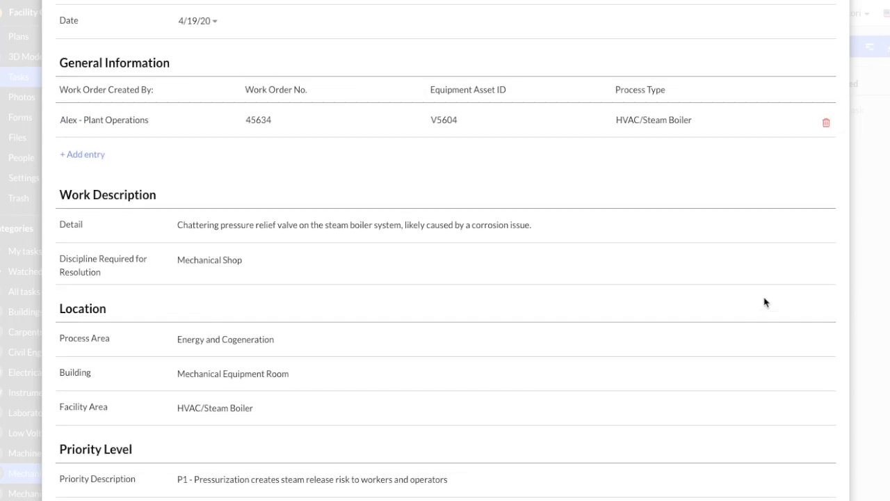
scroll(750, 306, up, 4)
Add related tasks 'Process Shutdown Request' and 'LOTO' to the V5604 work order task
click(833, 14)
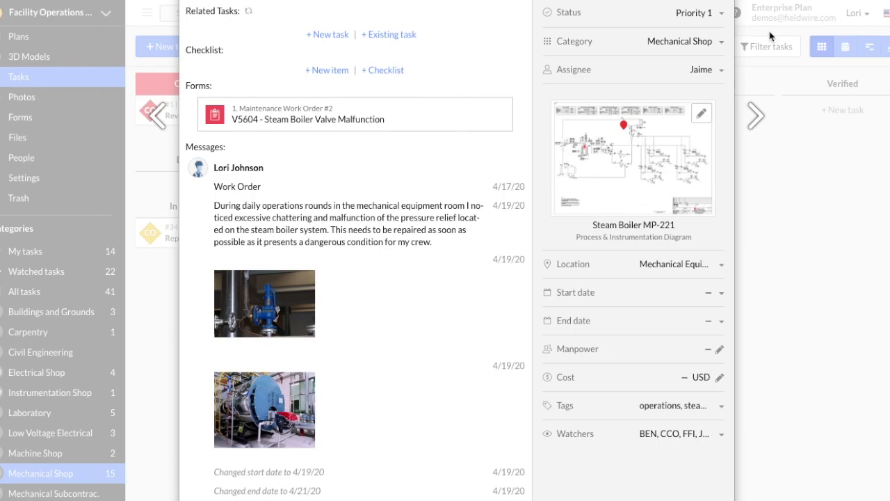
scroll(333, 59, up, 1)
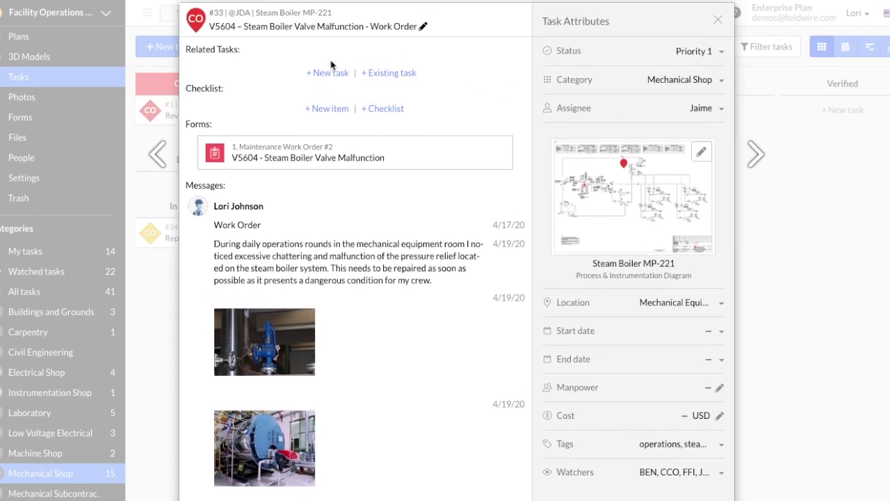
click(330, 79)
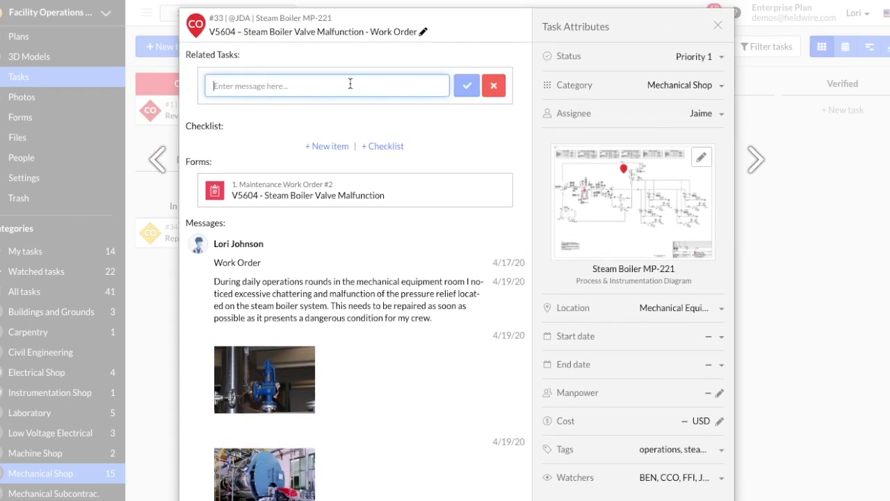
text(Process Shutdown Request)
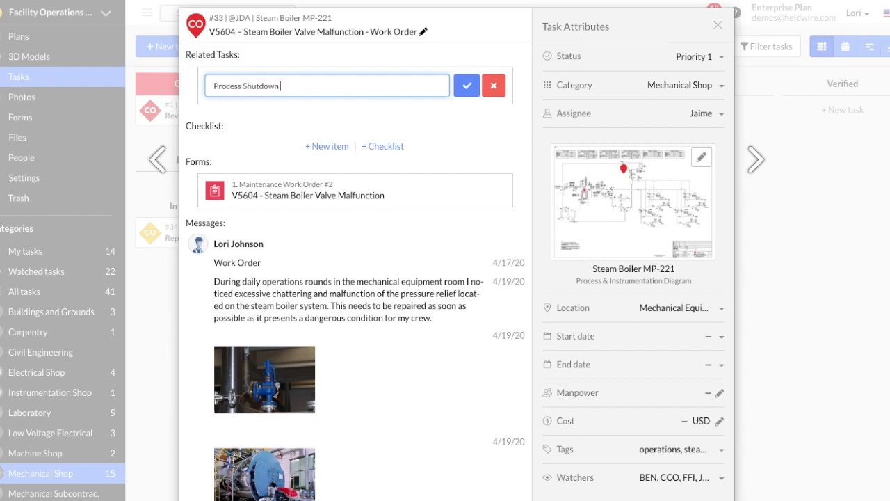
click(478, 86)
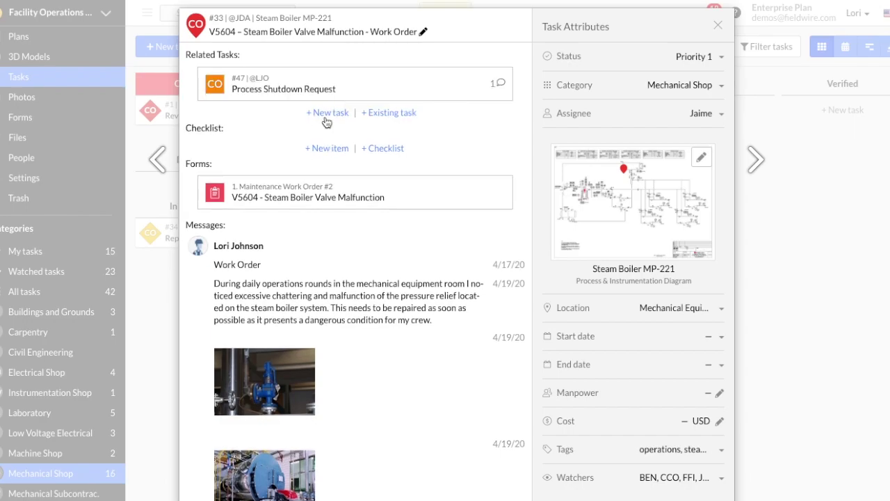
click(328, 114)
text(LOTO)
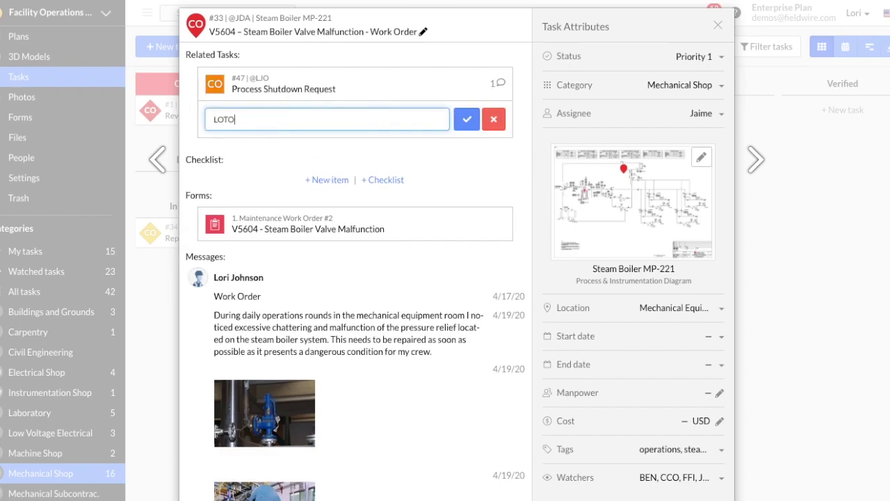
click(467, 118)
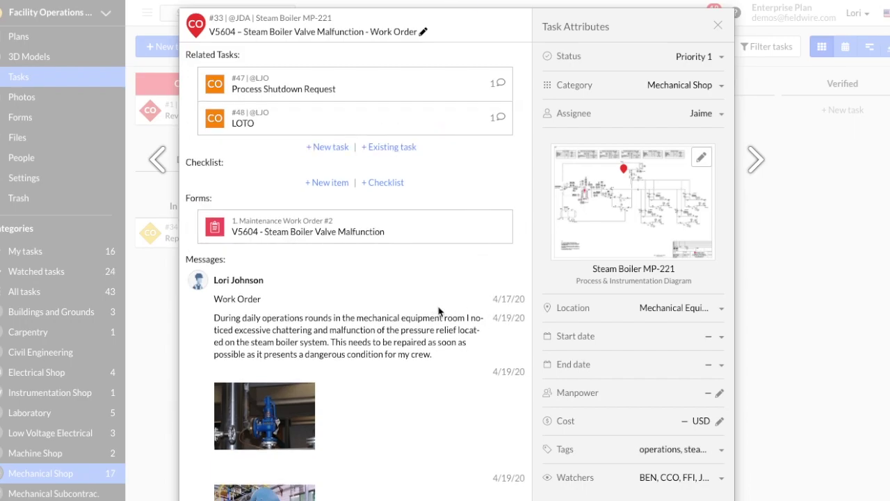
scroll(440, 311, down, 1)
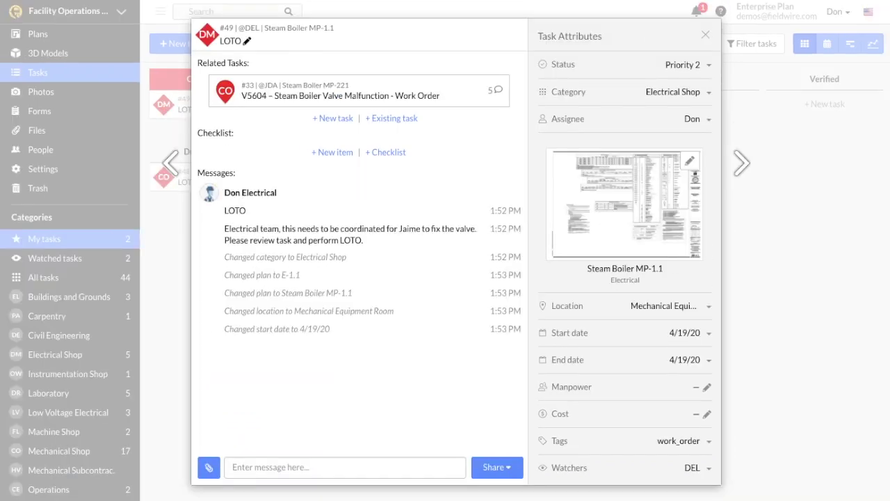
Attach the existing Lock Out Tag Out #1 form to the LOTO task
click(210, 468)
click(210, 467)
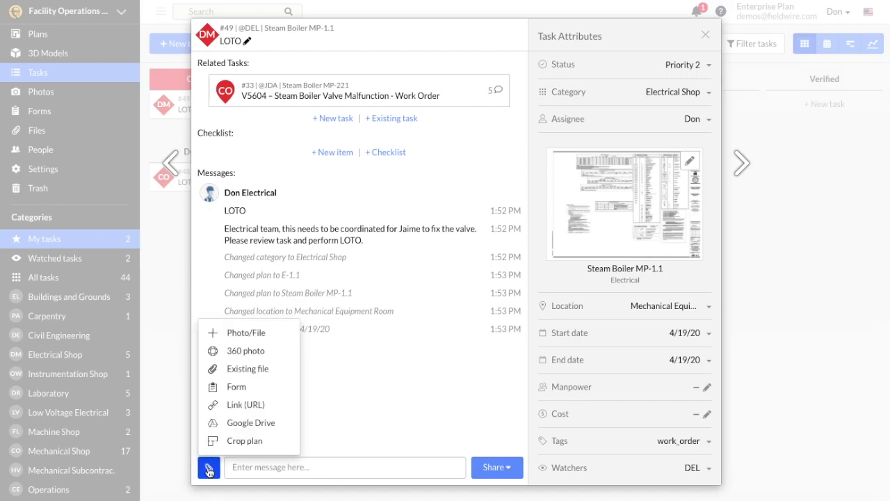
click(246, 391)
click(249, 423)
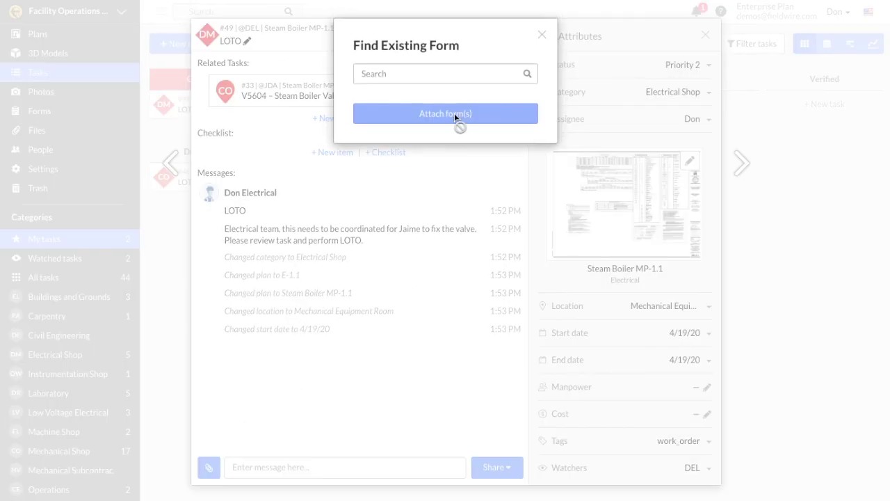
click(405, 73)
text(LOTO)
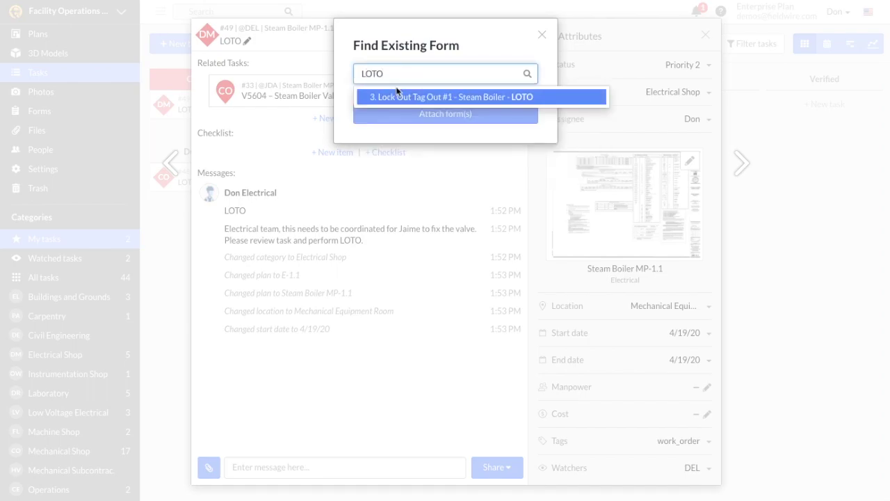
click(399, 97)
click(422, 144)
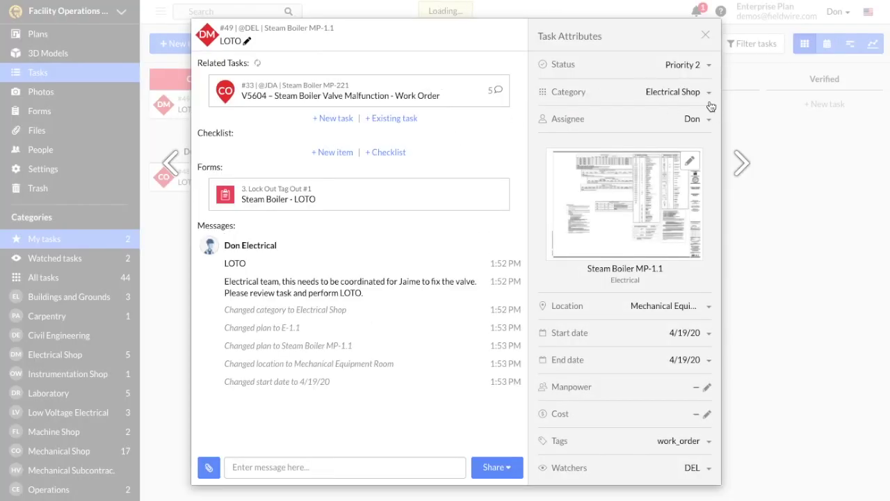
Mark the LOTO task Completed and return to the V5604 valve malfunction task
click(705, 64)
click(654, 161)
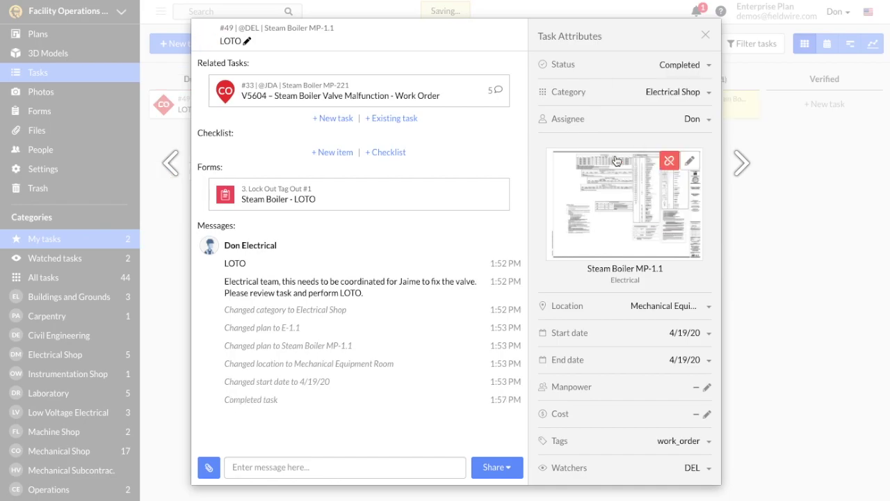
click(331, 96)
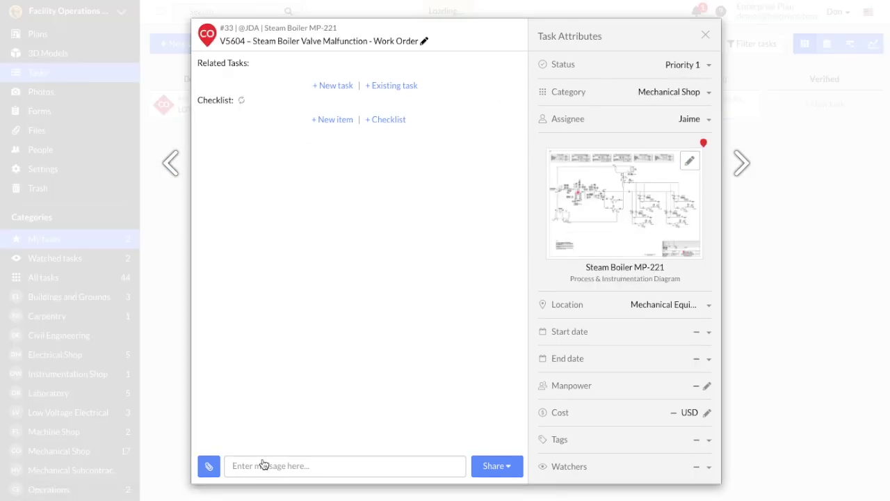
Search existing forms for 'LOTO' and attach Lock Out Tag Out #1 Steam Boiler to the V5604 task
scroll(276, 435, down, 2)
scroll(277, 436, down, 5)
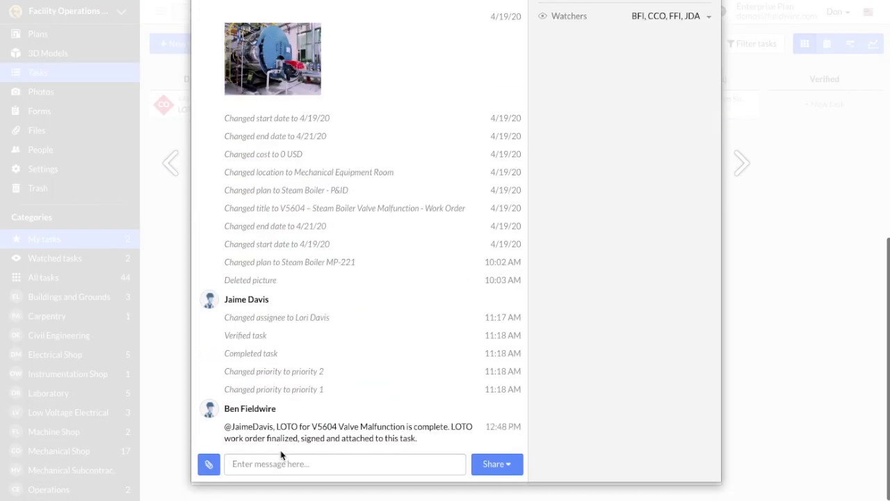
click(240, 464)
click(210, 465)
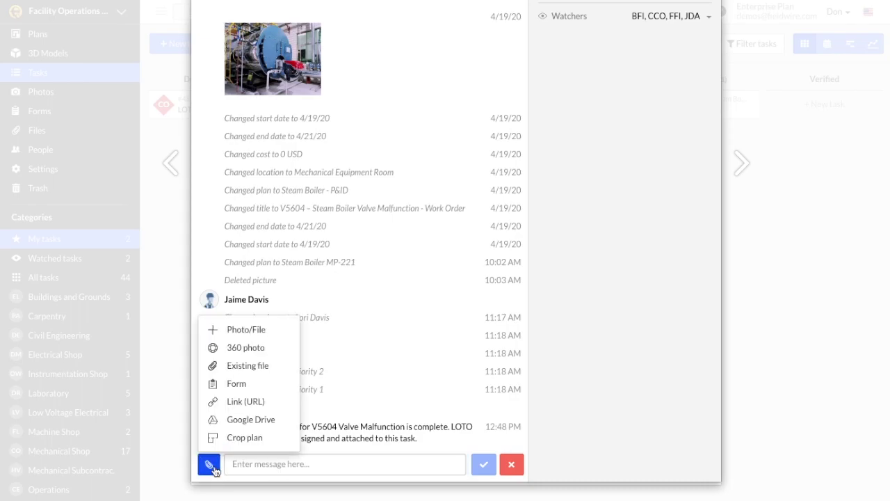
click(240, 382)
click(245, 420)
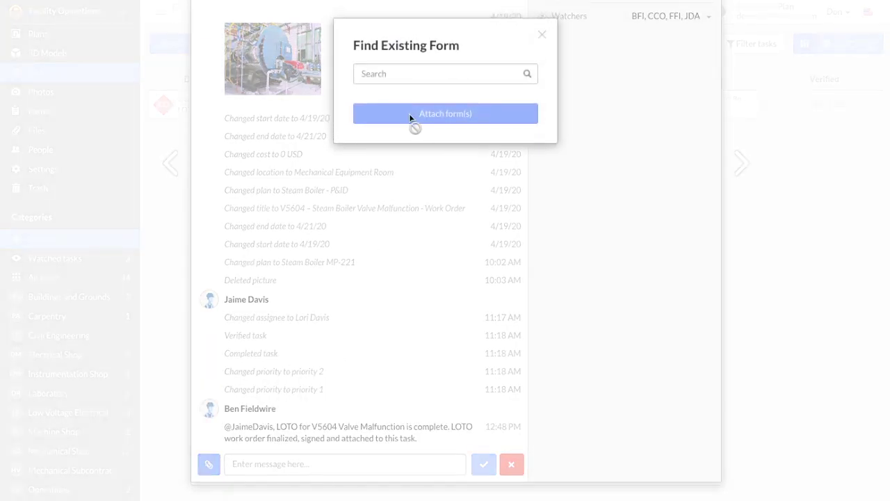
click(390, 79)
text(LOTO)
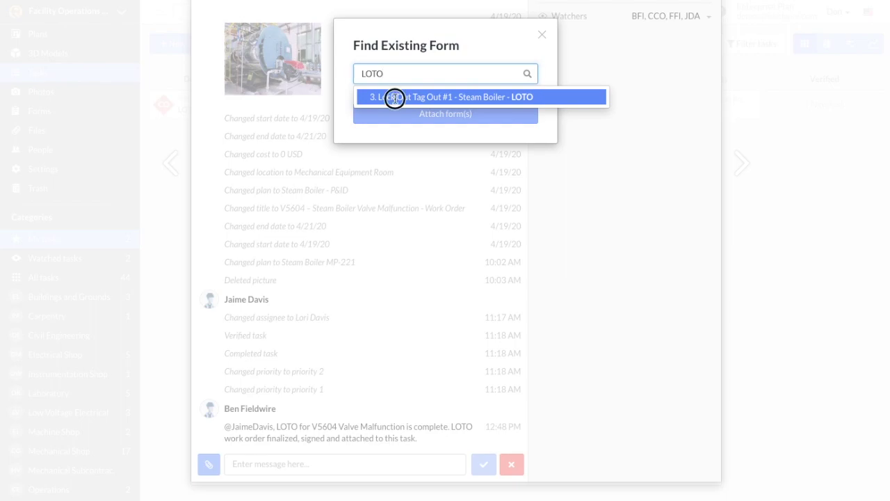
click(394, 97)
click(445, 144)
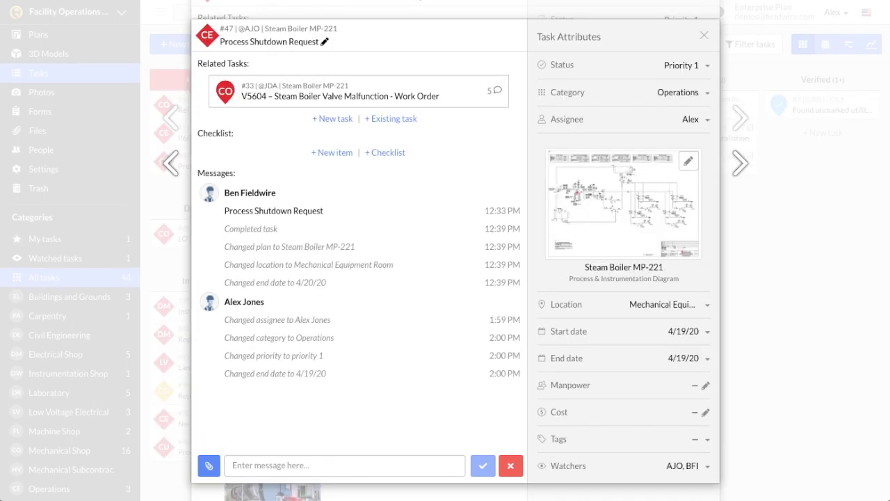
Attach the existing Steam Process Branch Isolation form, found via 'proce', and set Status to Completed
click(208, 466)
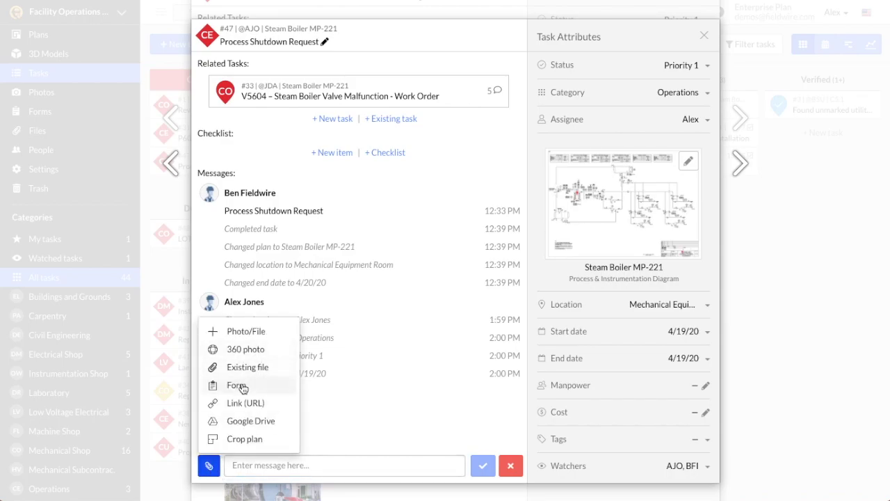
click(237, 385)
click(243, 420)
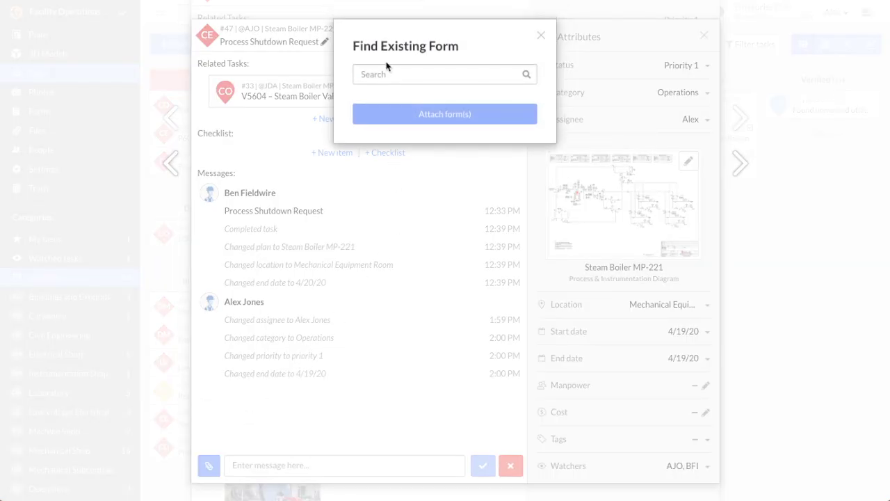
click(382, 69)
text(proce)
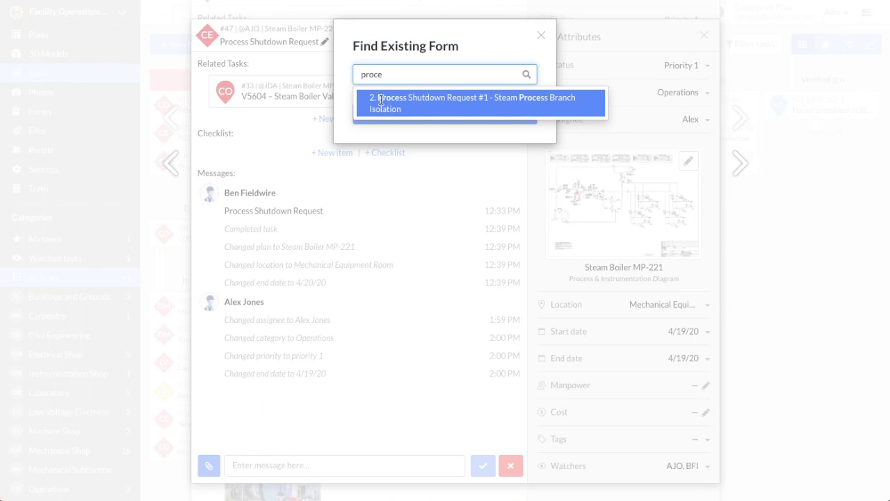
click(381, 99)
click(425, 139)
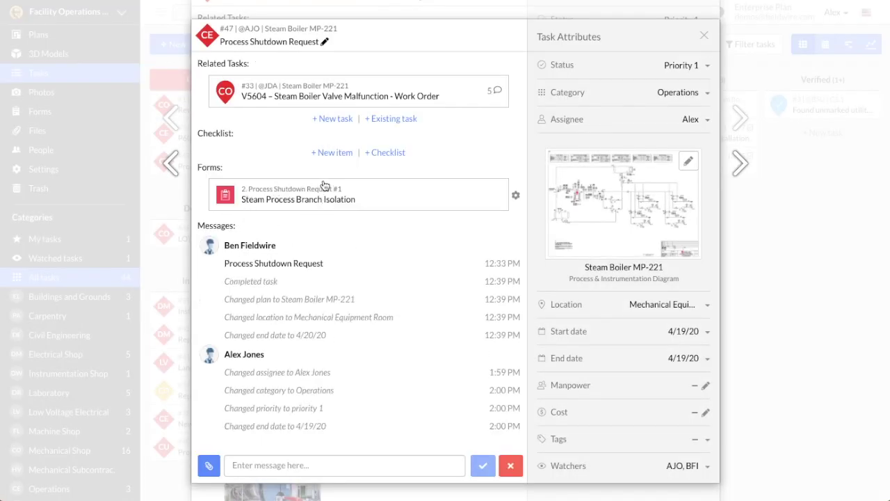
click(688, 70)
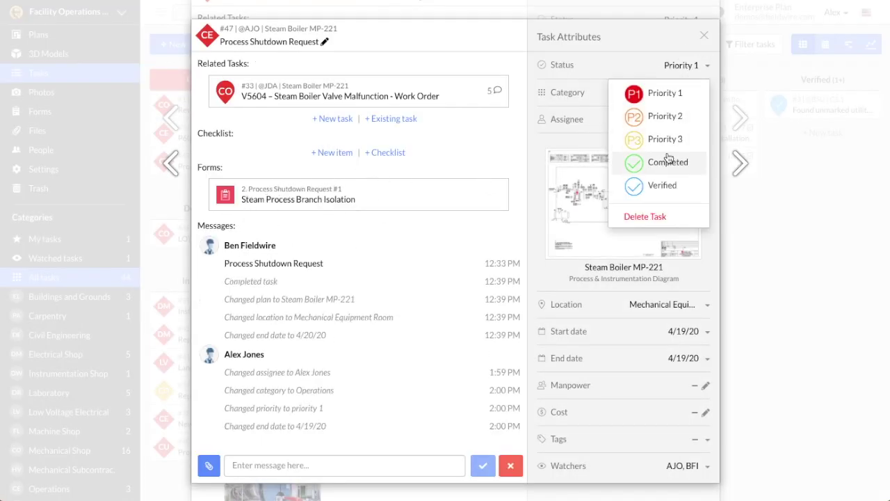
click(668, 161)
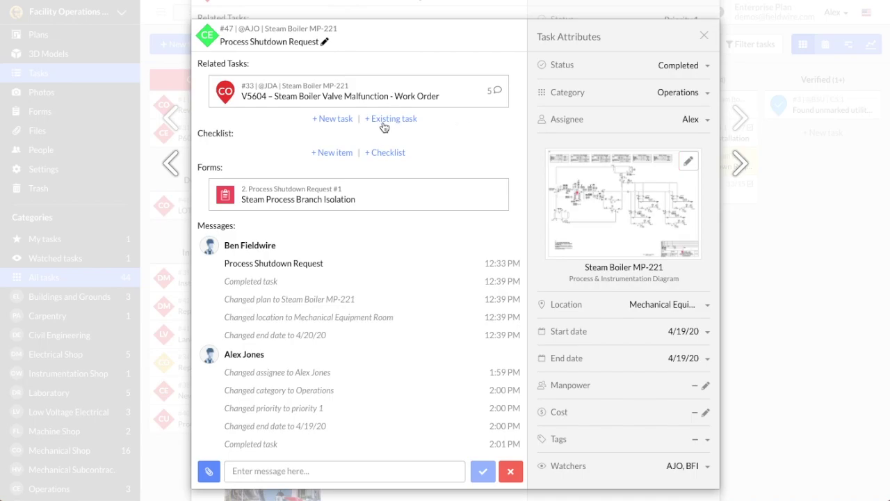
Open the related V5604 work order and attach the existing Steam Process Branch Isolation form
click(316, 98)
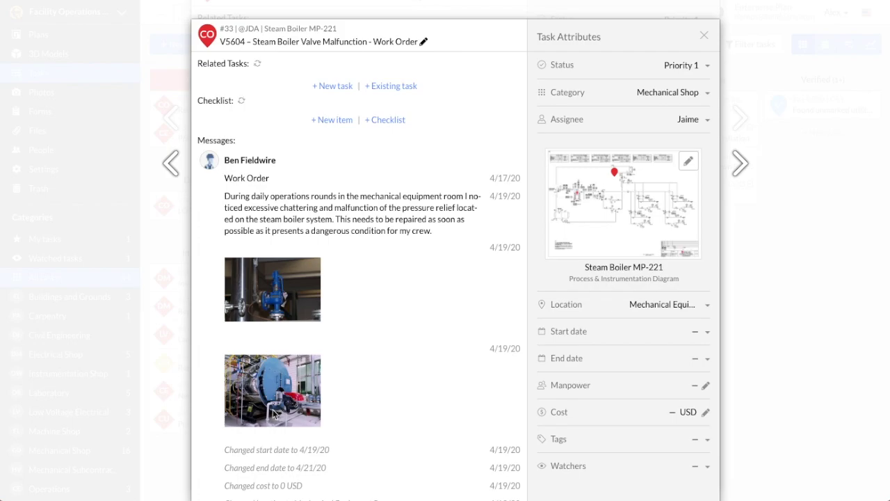
scroll(202, 381, down, 5)
click(209, 463)
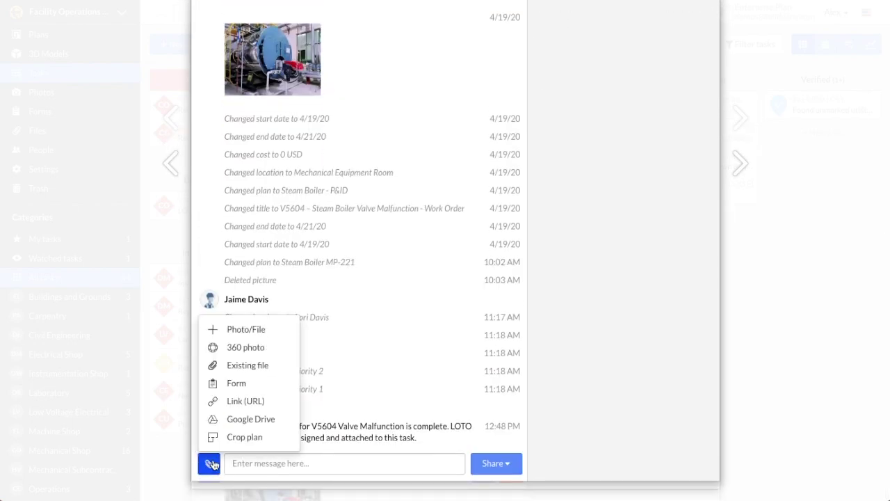
click(238, 381)
click(235, 420)
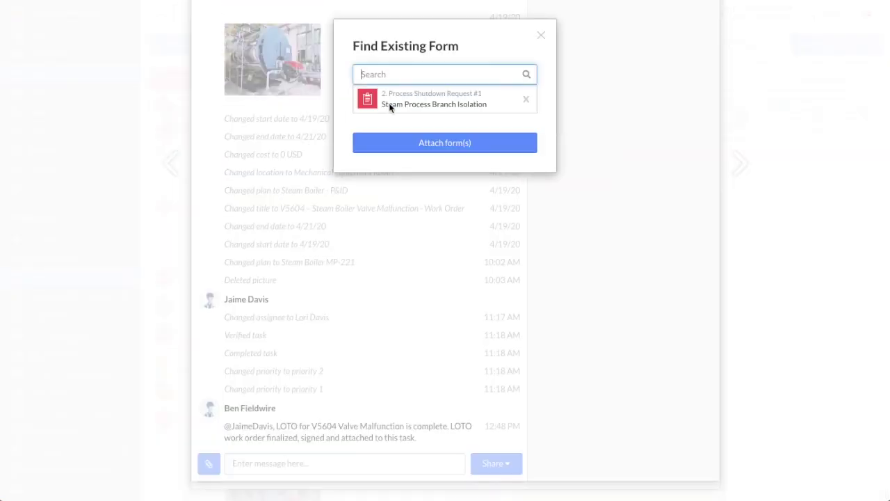
click(423, 146)
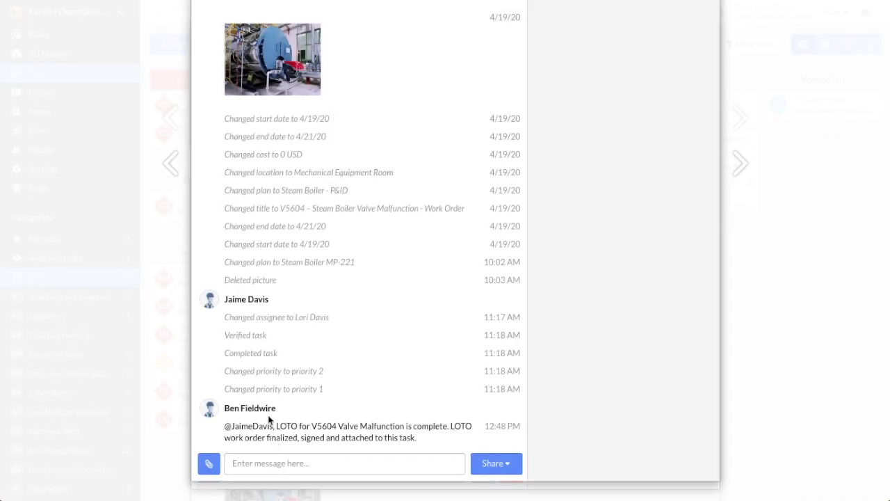
click(281, 462)
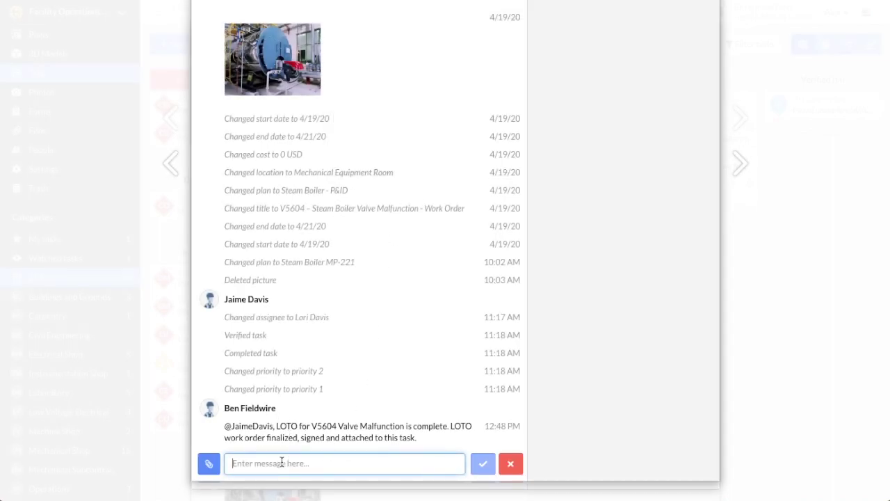
text(@jaime)
click(279, 480)
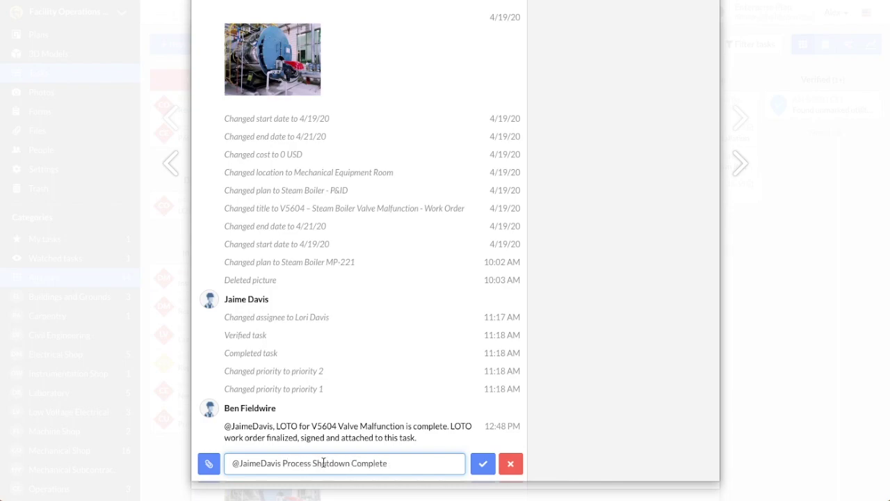
click(480, 464)
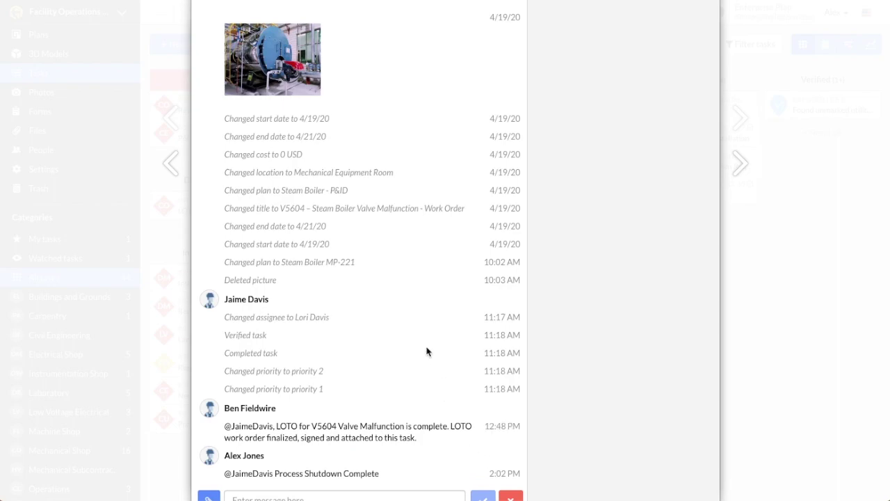
scroll(427, 352, up, 1)
Scroll up to the V5604 task attributes and set its Status to Completed
scroll(427, 352, up, 2)
scroll(425, 354, up, 2)
scroll(423, 356, up, 1)
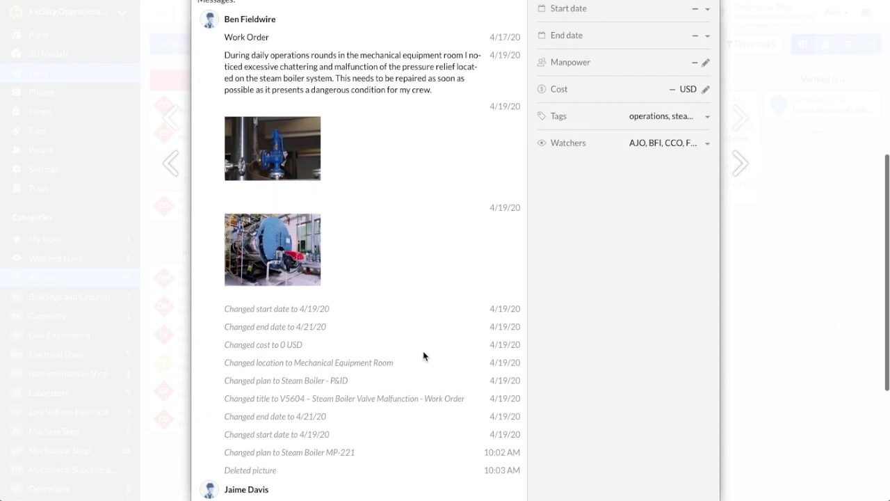
scroll(421, 359, up, 3)
scroll(417, 362, up, 1)
scroll(417, 362, up, 3)
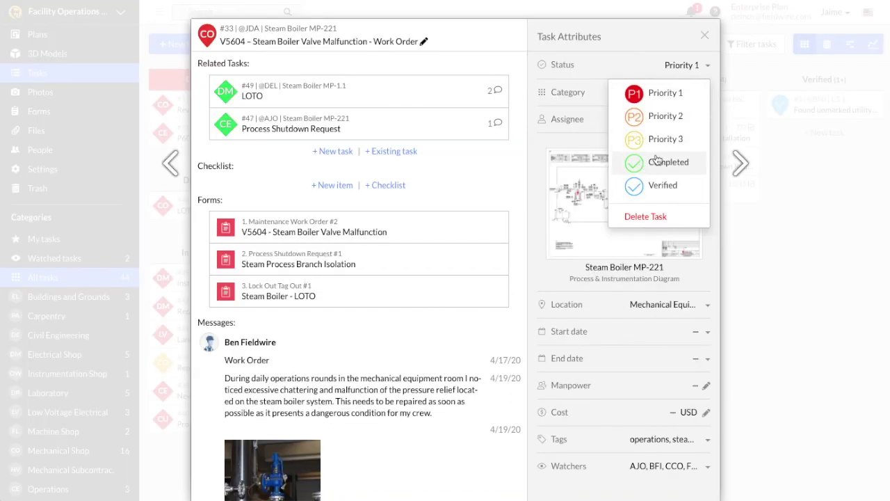
click(657, 160)
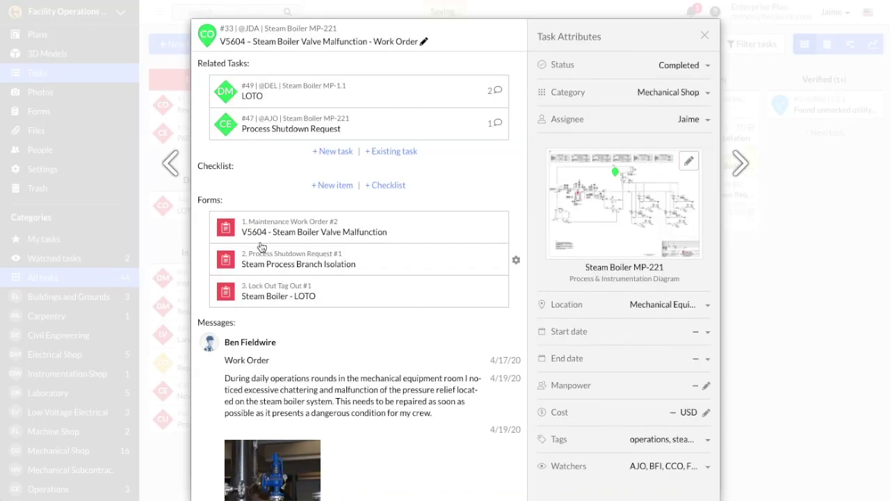
Draw and save a signature in the Maintenance Supervisor section of Maintenance Work Order #2
click(272, 232)
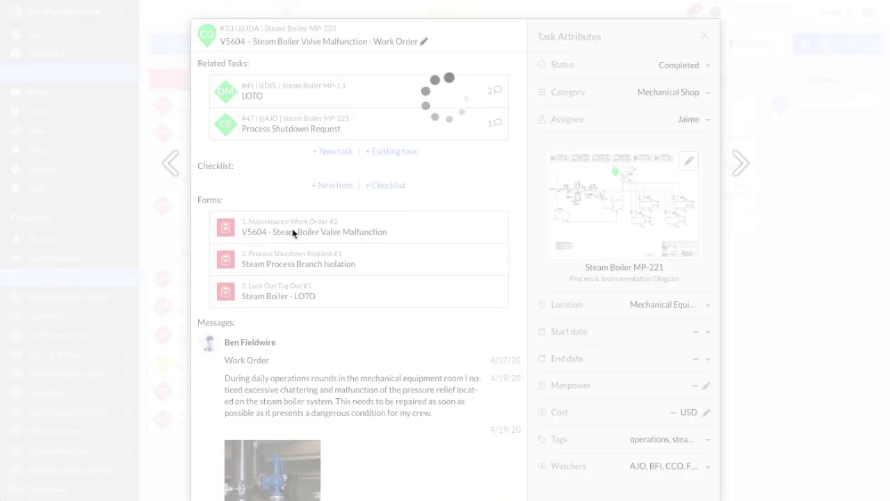
scroll(199, 255, down, 5)
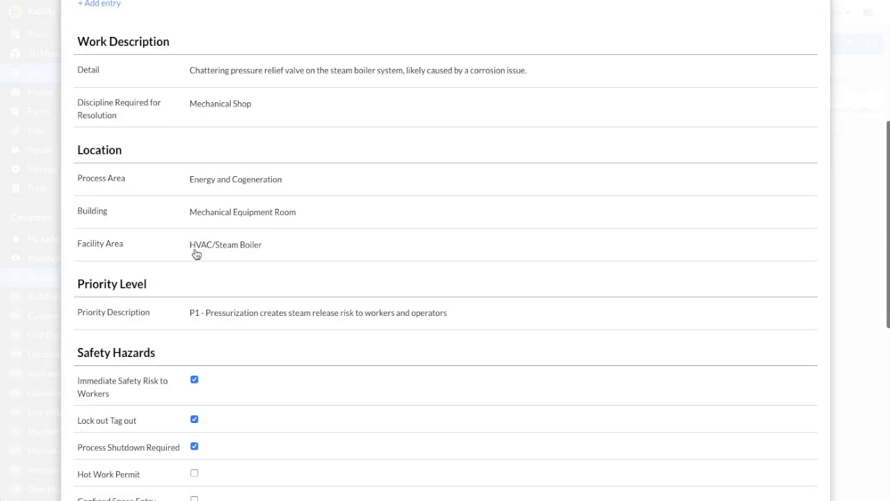
scroll(194, 306, down, 2)
scroll(167, 304, down, 3)
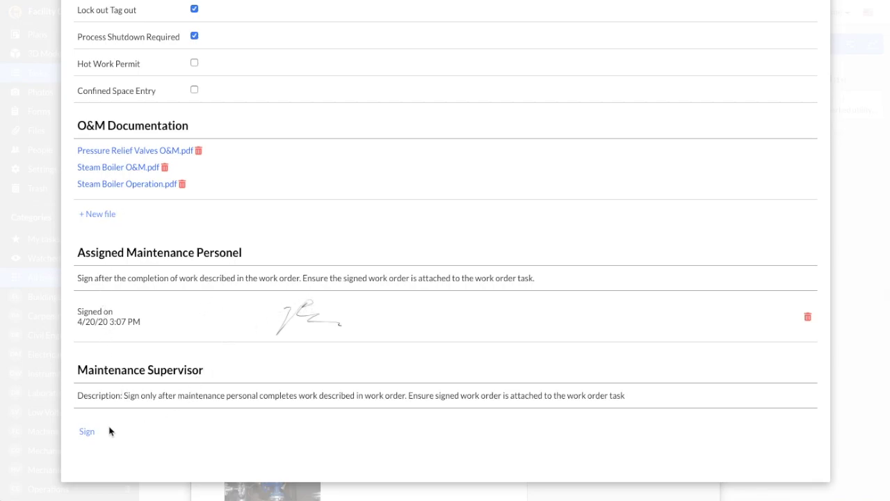
click(87, 433)
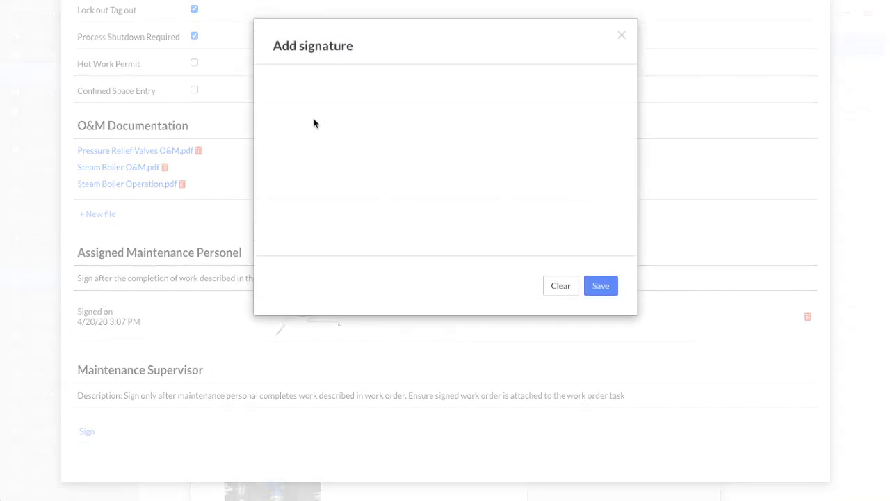
mouse_move(292, 118)
mouse_down()
mouse_move(375, 117)
mouse_move(461, 189)
mouse_move(550, 180)
mouse_up()
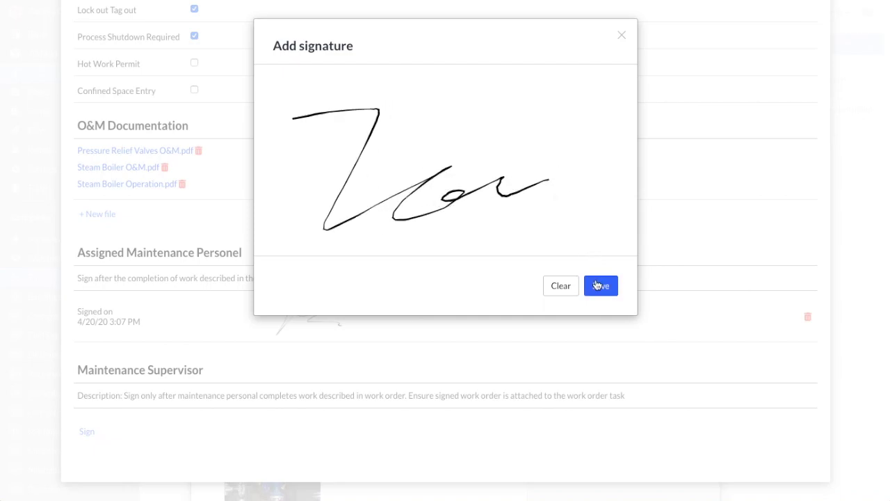
click(597, 285)
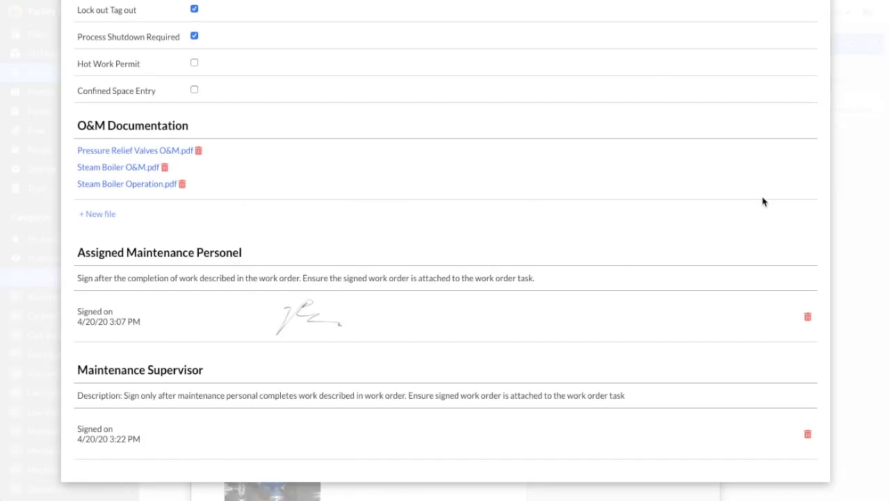
scroll(764, 197, up, 2)
scroll(756, 201, up, 3)
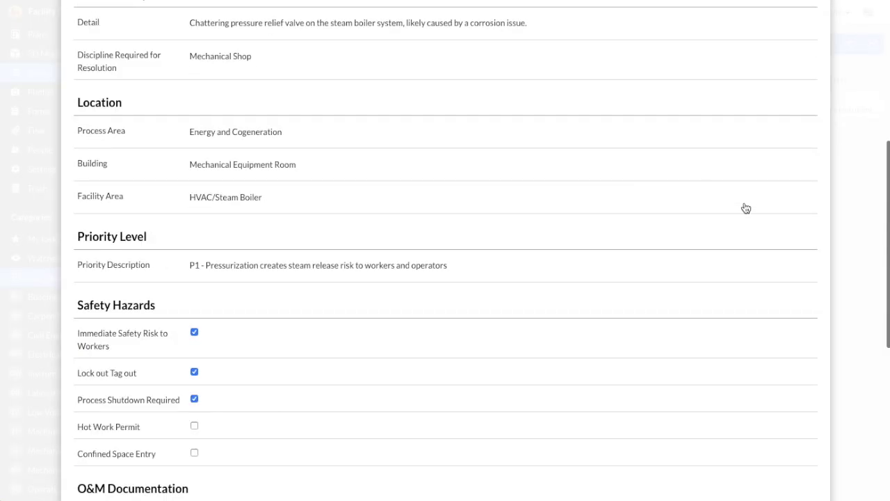
scroll(745, 208, up, 5)
Close the signed form and set the V5604 work order task status to Verified
click(814, 35)
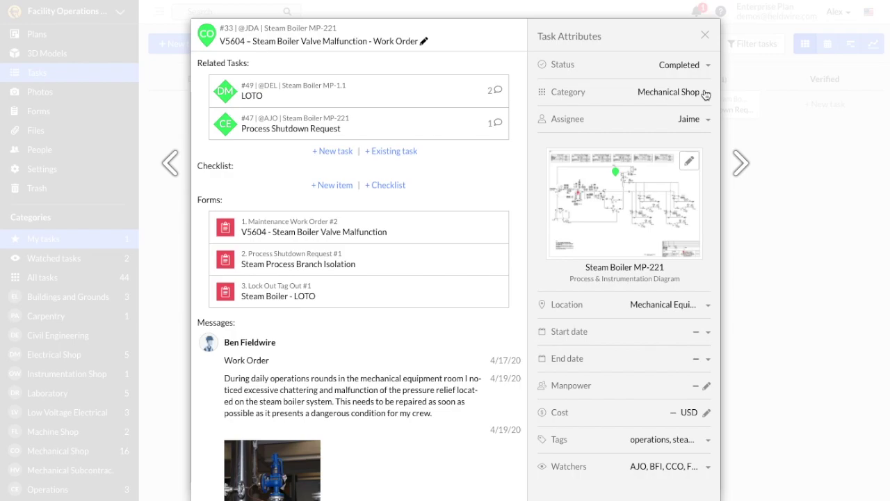
click(705, 65)
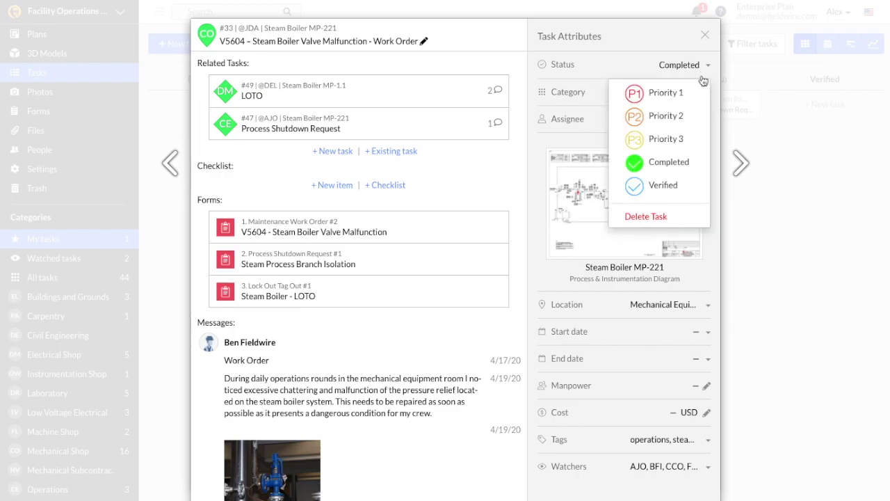
click(665, 187)
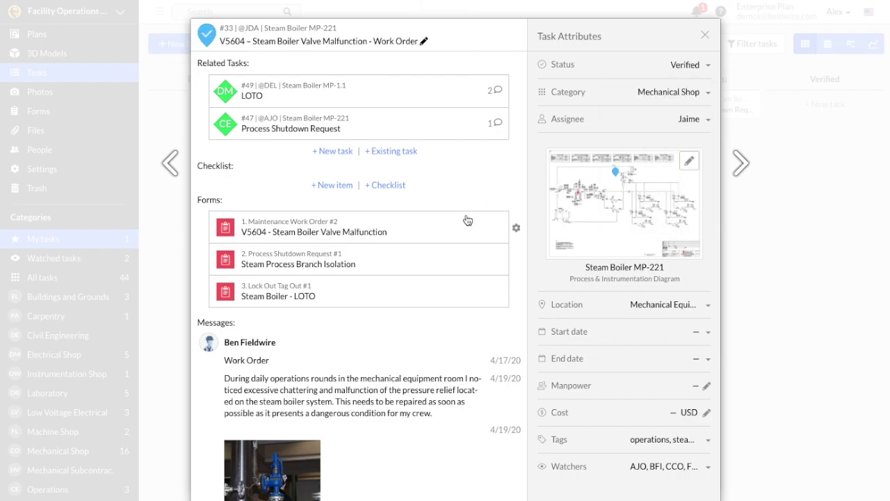
scroll(467, 220, down, 1)
scroll(467, 219, down, 1)
scroll(467, 219, down, 1)
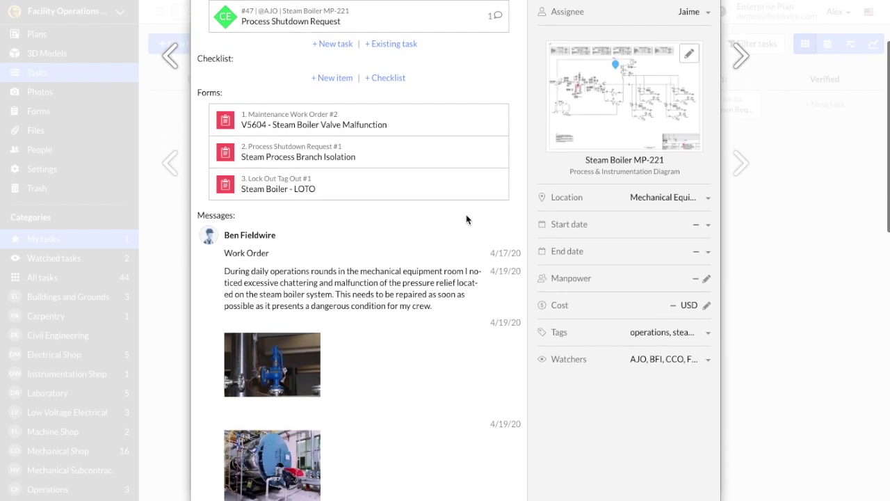
scroll(467, 220, down, 1)
scroll(467, 218, down, 2)
scroll(466, 220, down, 1)
scroll(466, 220, down, 3)
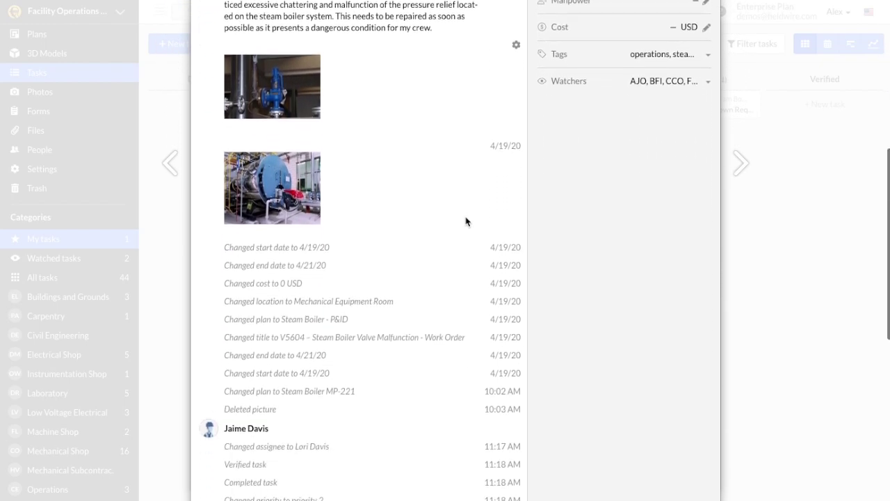
scroll(466, 221, down, 1)
scroll(466, 222, down, 4)
scroll(466, 221, down, 4)
scroll(466, 221, down, 1)
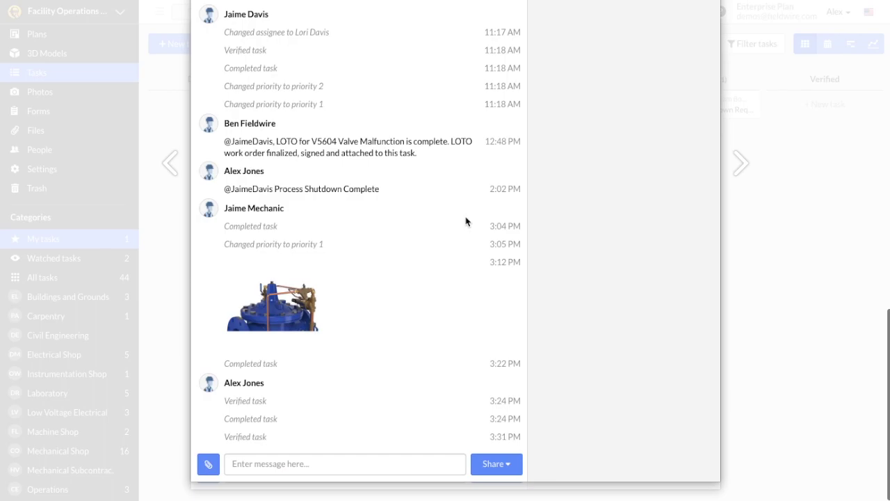
scroll(466, 221, up, 3)
scroll(466, 221, up, 4)
scroll(463, 223, up, 3)
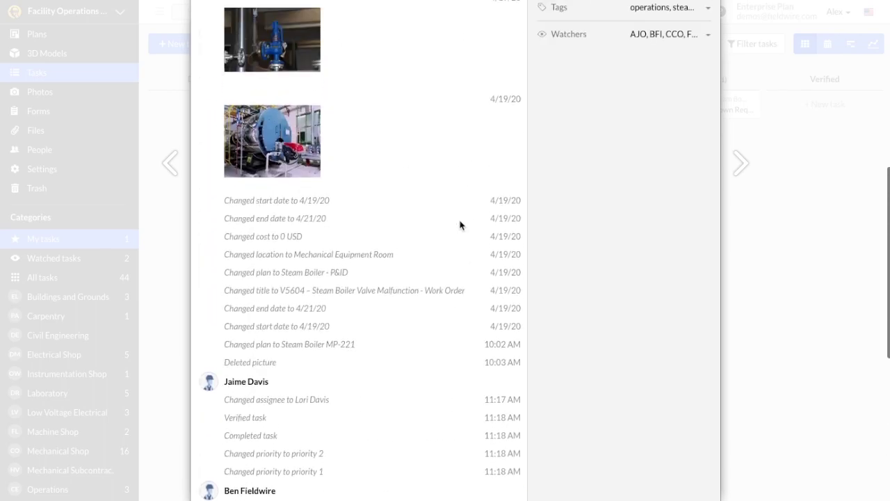
scroll(461, 225, up, 5)
scroll(459, 228, up, 5)
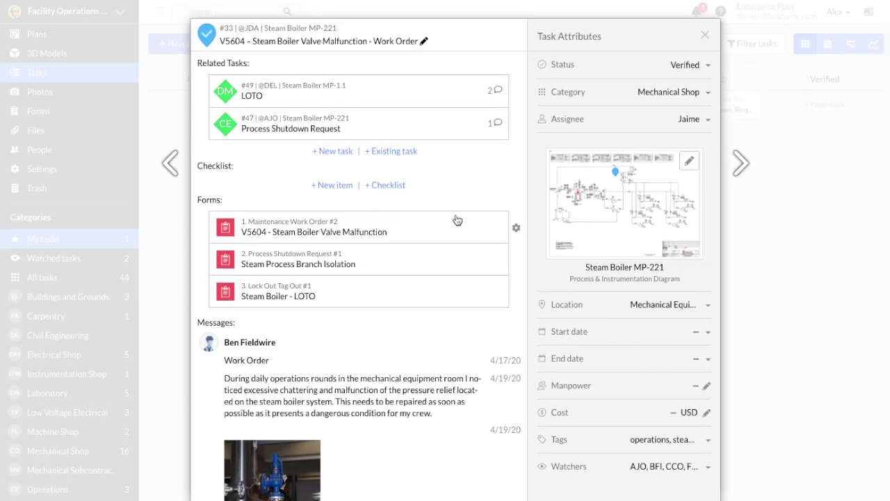